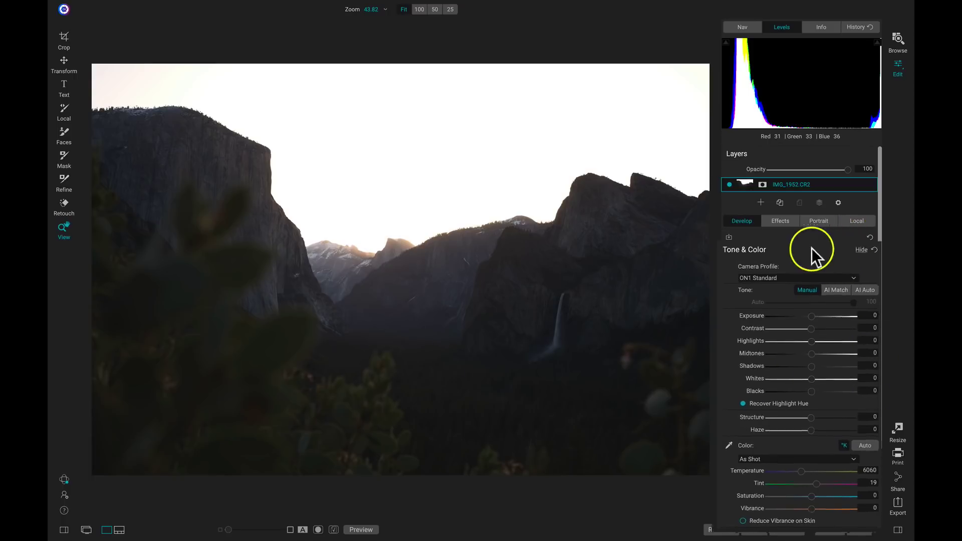
# Set Shadows 61, Contrast 23, Midtones 38 and Exposure -0.85, checking the distant peaks up close
pyautogui.moveTo(806, 286); pyautogui.dragTo(843, 281)
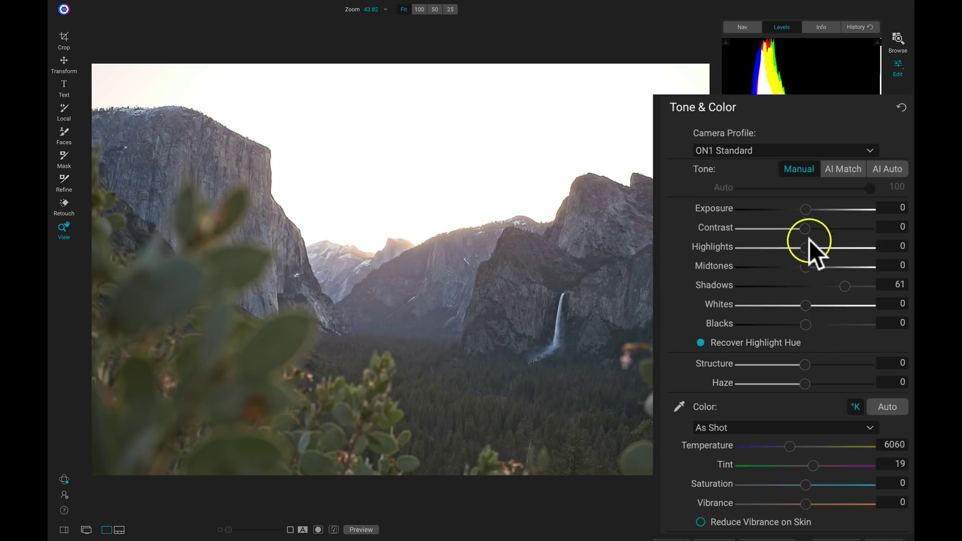
pyautogui.moveTo(805, 227); pyautogui.dragTo(819, 227)
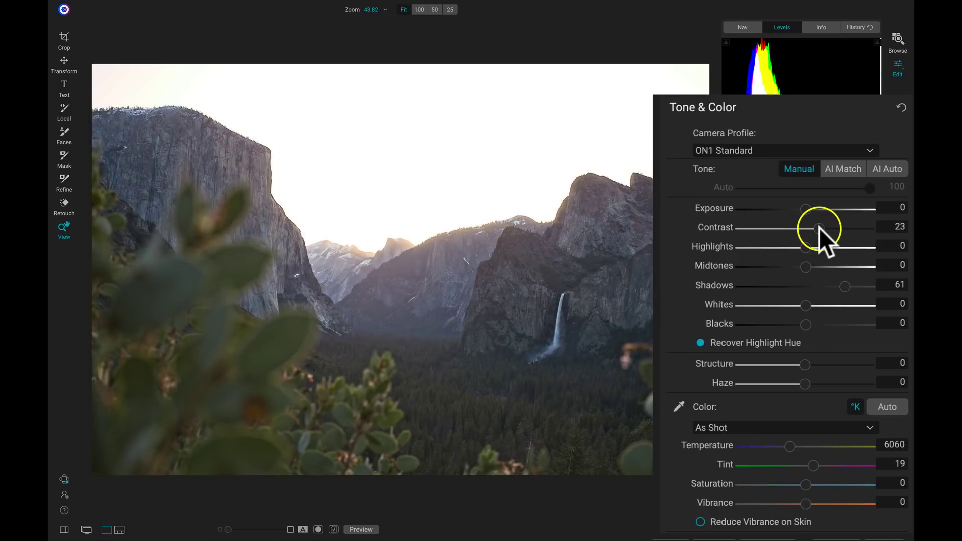
pyautogui.click(820, 228)
pyautogui.moveTo(806, 266); pyautogui.dragTo(828, 265)
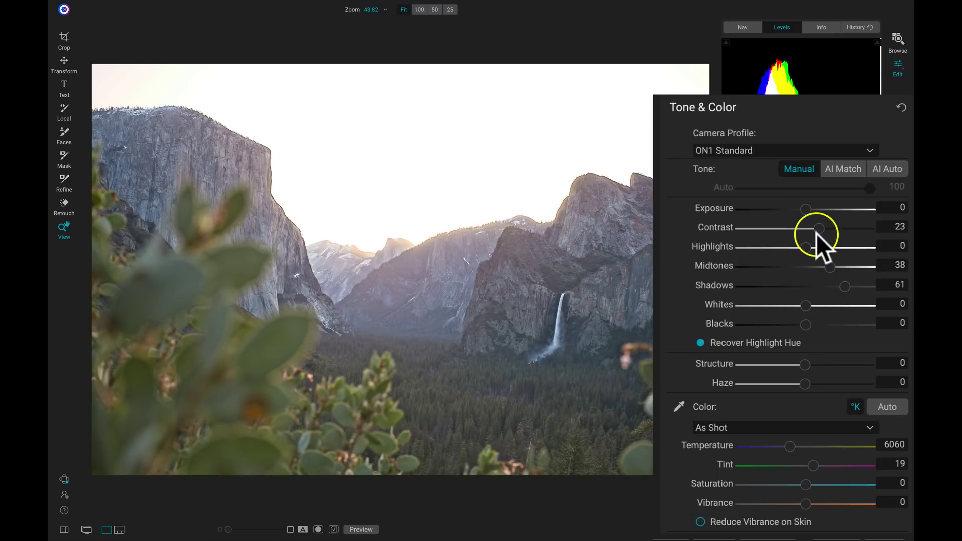
pyautogui.moveTo(804, 209); pyautogui.dragTo(794, 209)
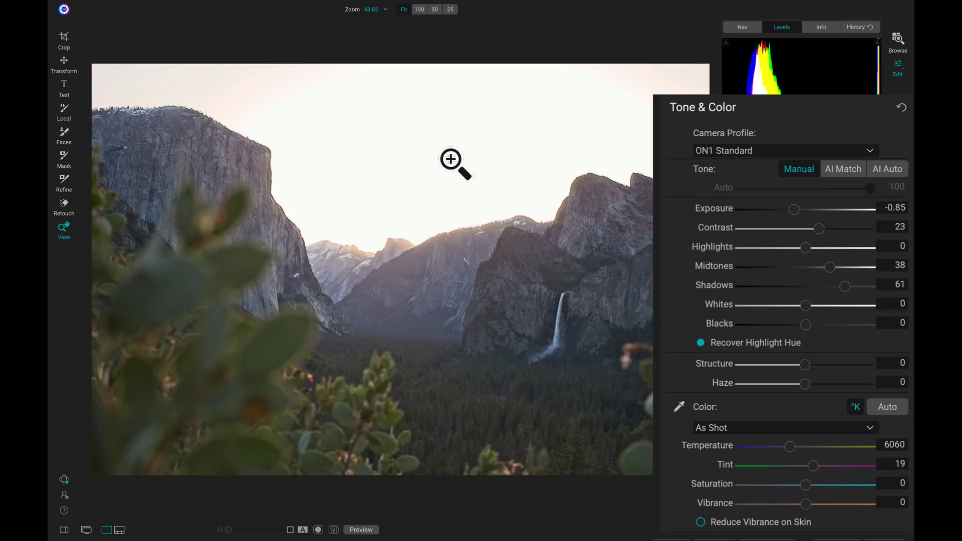
pyautogui.click(360, 252)
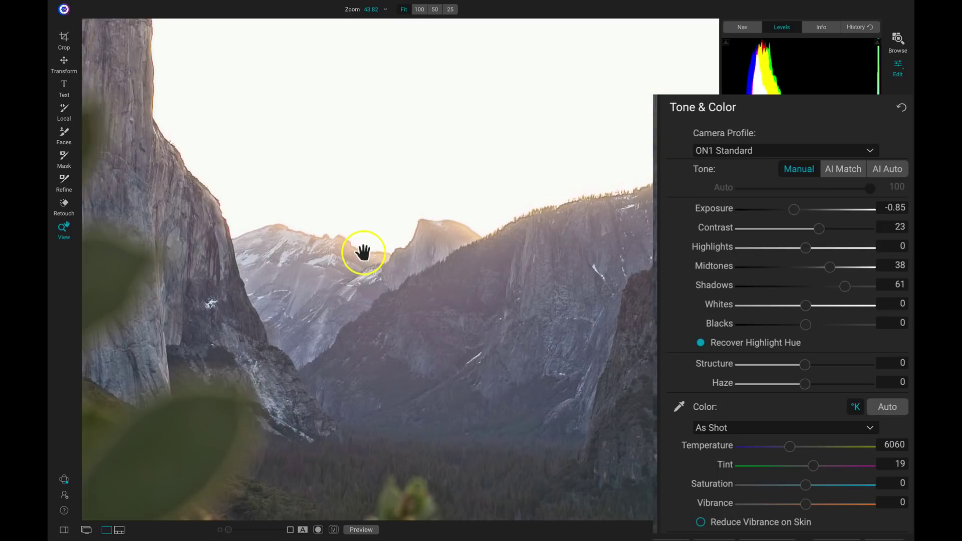
pyautogui.moveTo(532, 231); pyautogui.dragTo(408, 230)
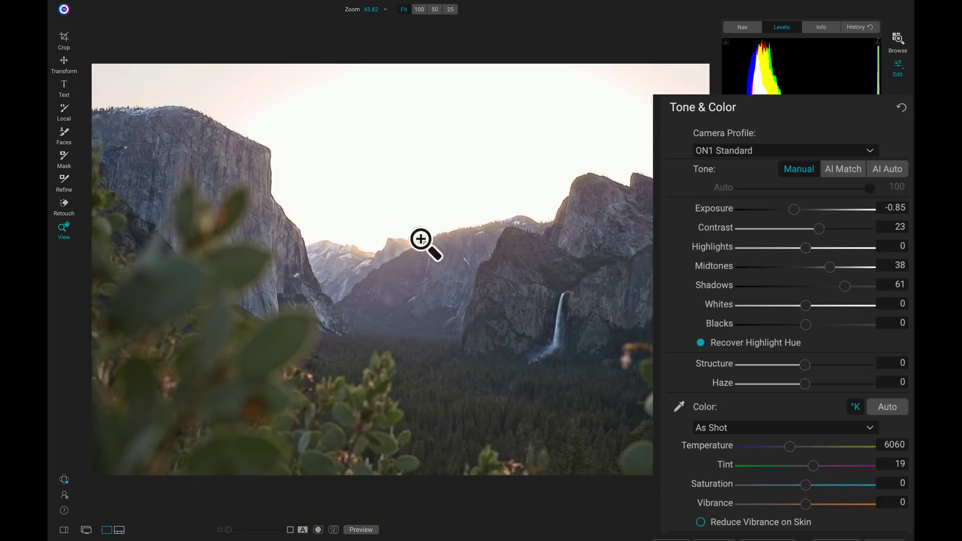
pyautogui.click(864, 391)
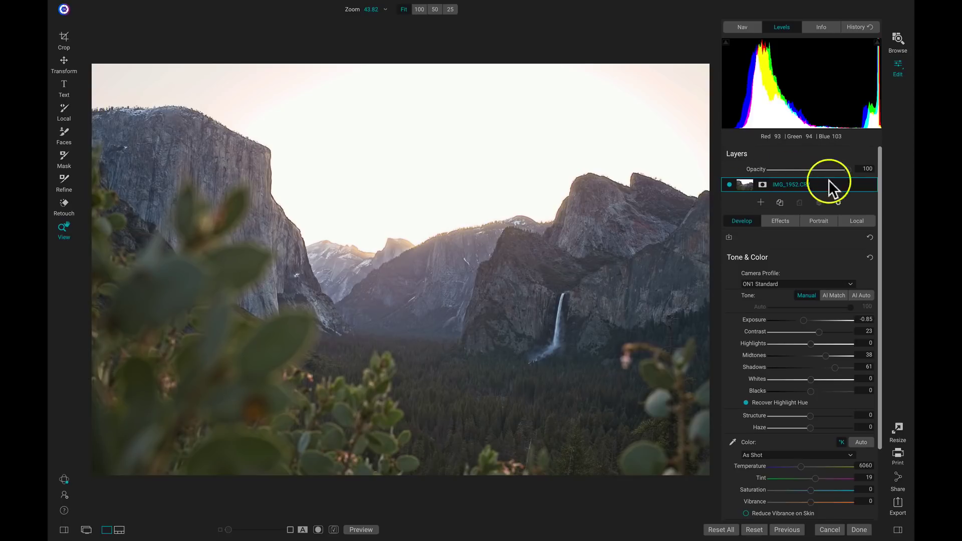
# Rename the photo layer to BASE
pyautogui.doubleClick(791, 185)
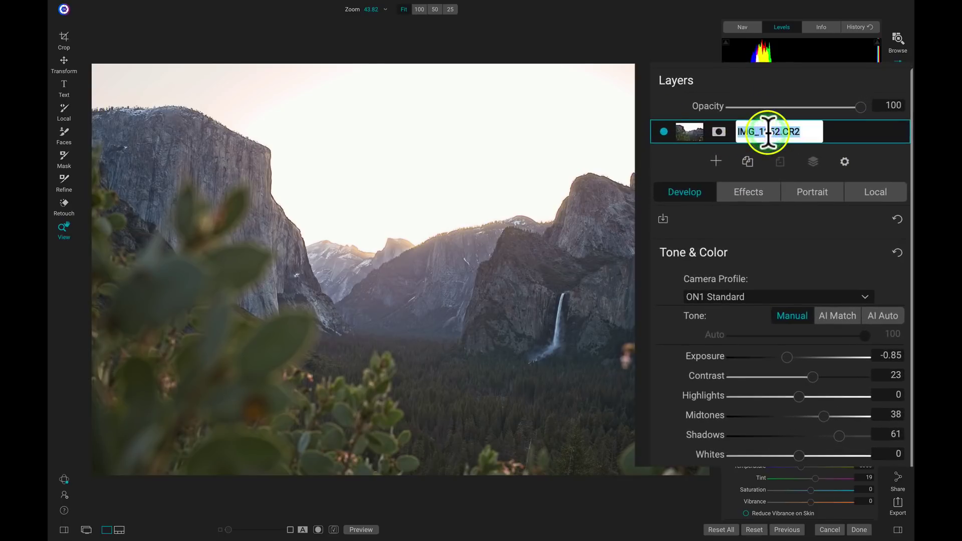
pyautogui.write('BASE')
pyautogui.press('Return')
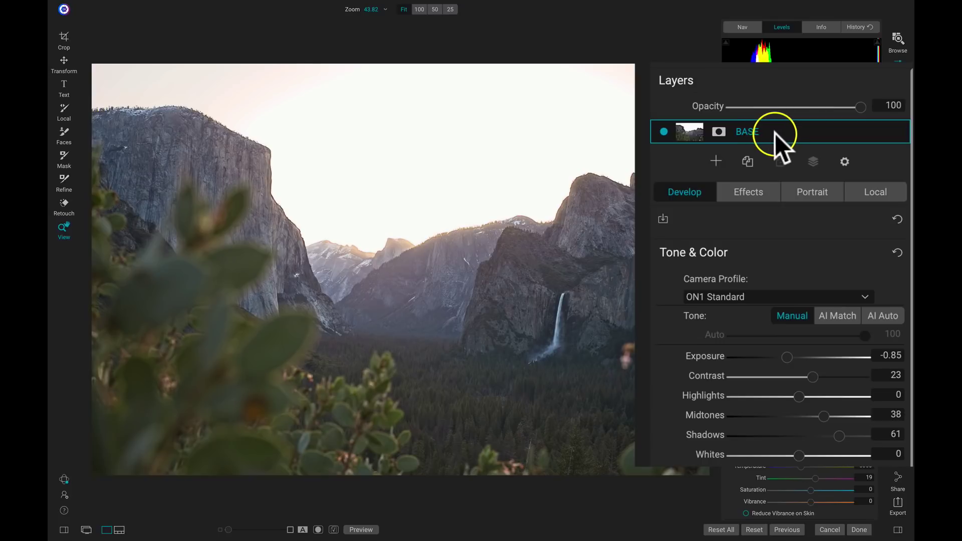
# Add a mask to BASE and build it from the image's brightness with Lumen
pyautogui.click(721, 133)
pyautogui.press('z')
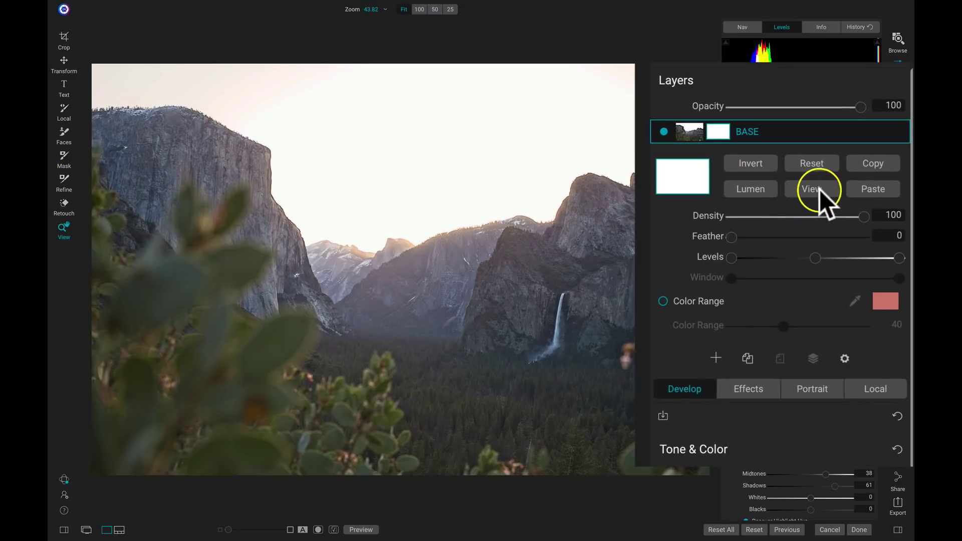
pyautogui.click(813, 188)
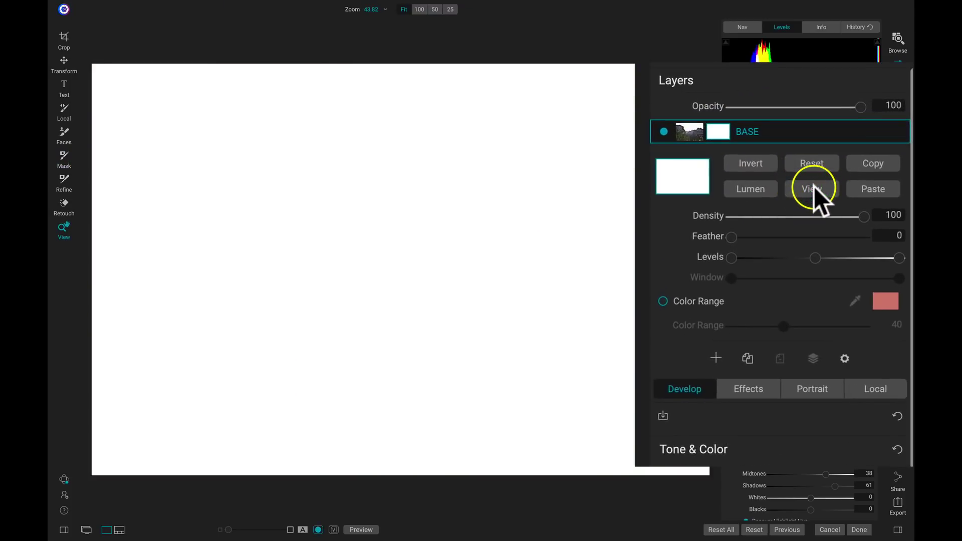
pyautogui.click(751, 189)
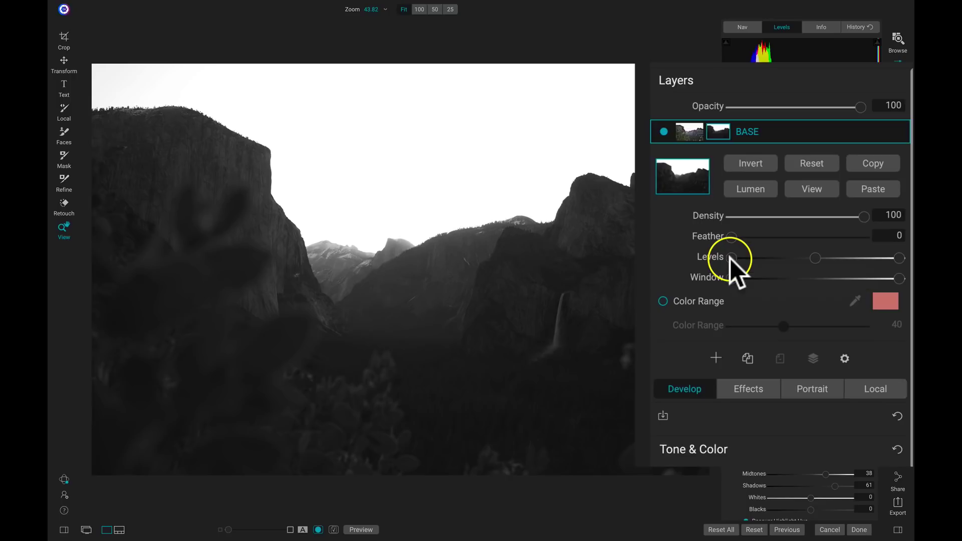
# Push the mask Levels until the mask is a crisp black-and-white mountain silhouette
pyautogui.moveTo(736, 258); pyautogui.dragTo(785, 258)
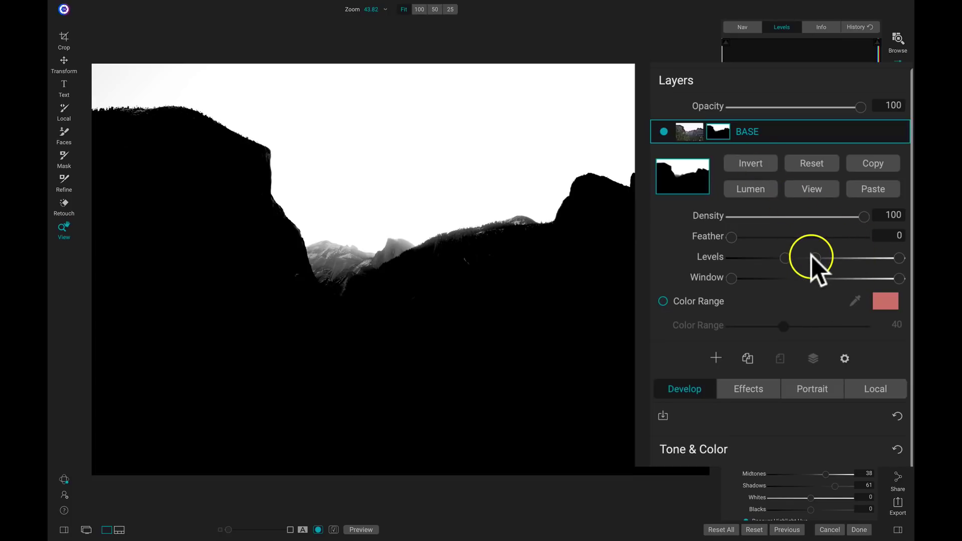
pyautogui.moveTo(813, 258); pyautogui.dragTo(857, 260)
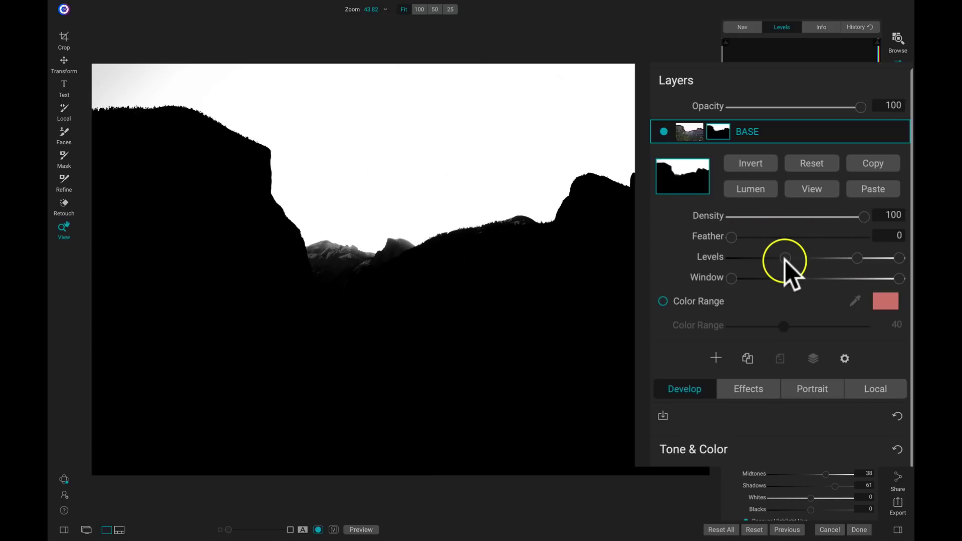
pyautogui.moveTo(785, 259); pyautogui.dragTo(878, 260)
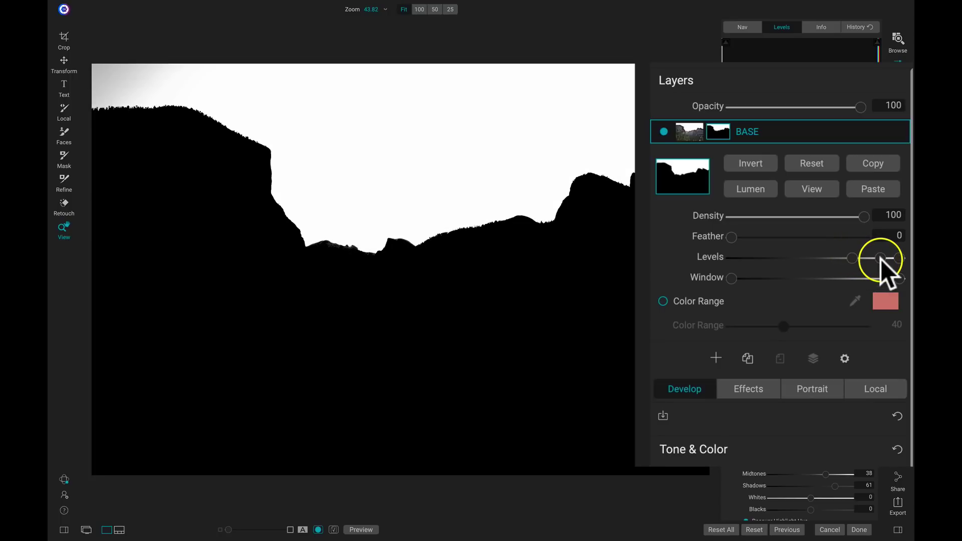
pyautogui.click(900, 259)
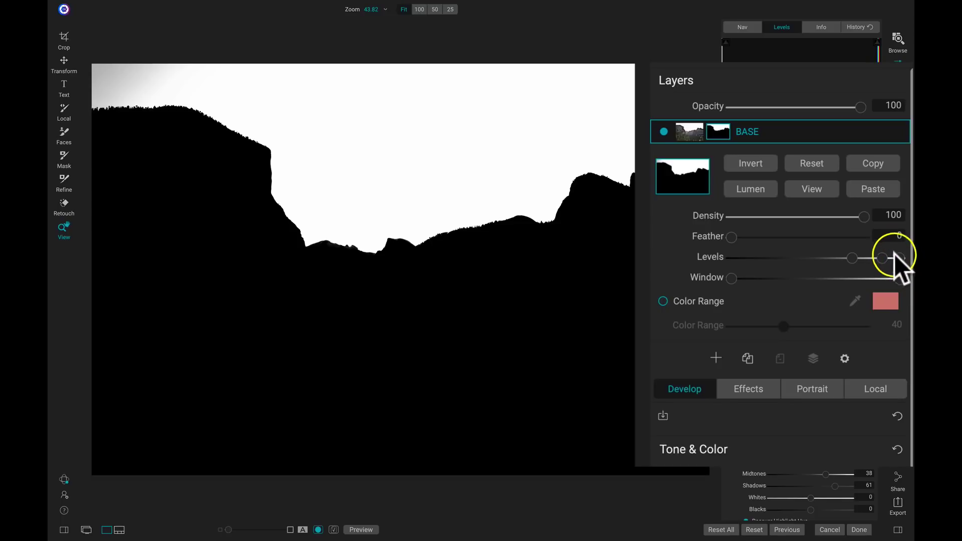
pyautogui.moveTo(899, 258); pyautogui.dragTo(888, 258)
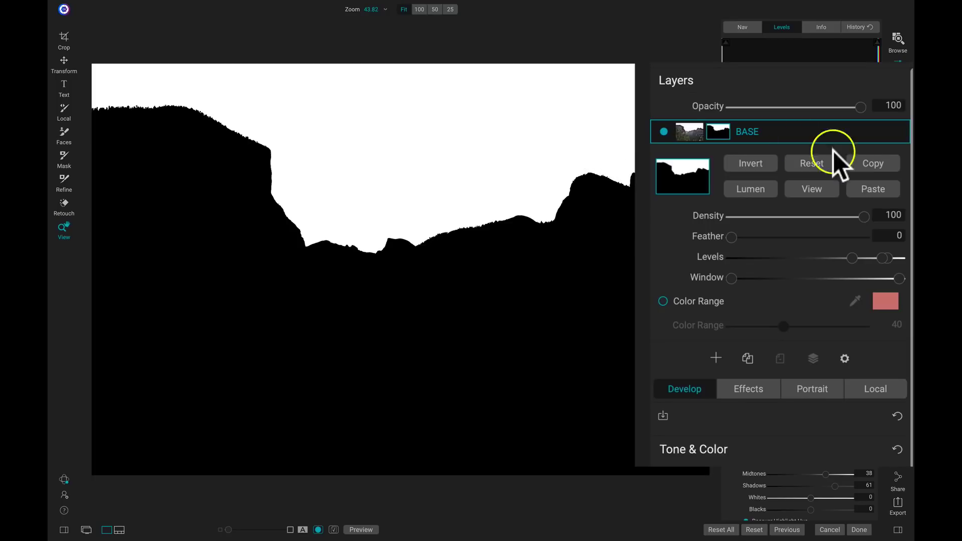
# Invert the mask over the transparency view so the sky becomes transparent
pyautogui.click(813, 189)
pyautogui.click(813, 189)
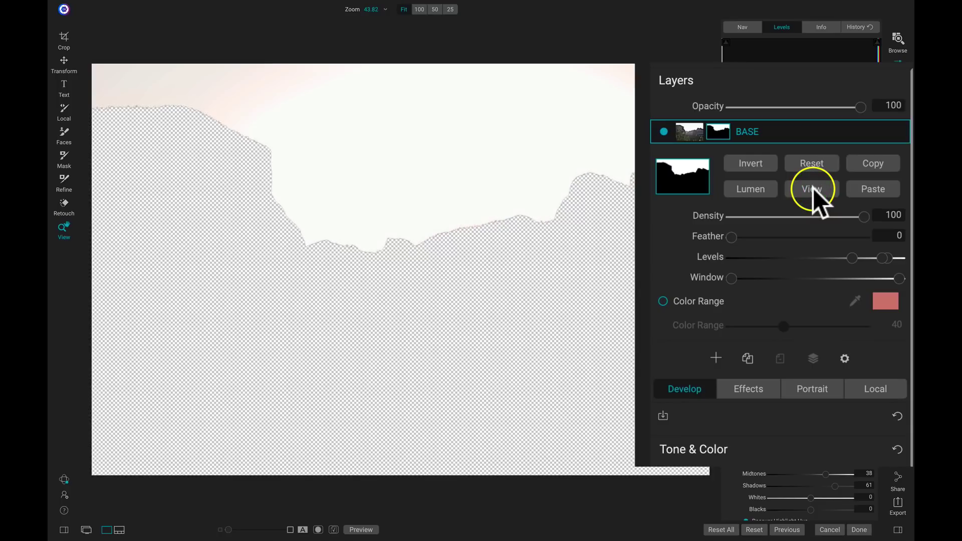
pyautogui.click(750, 164)
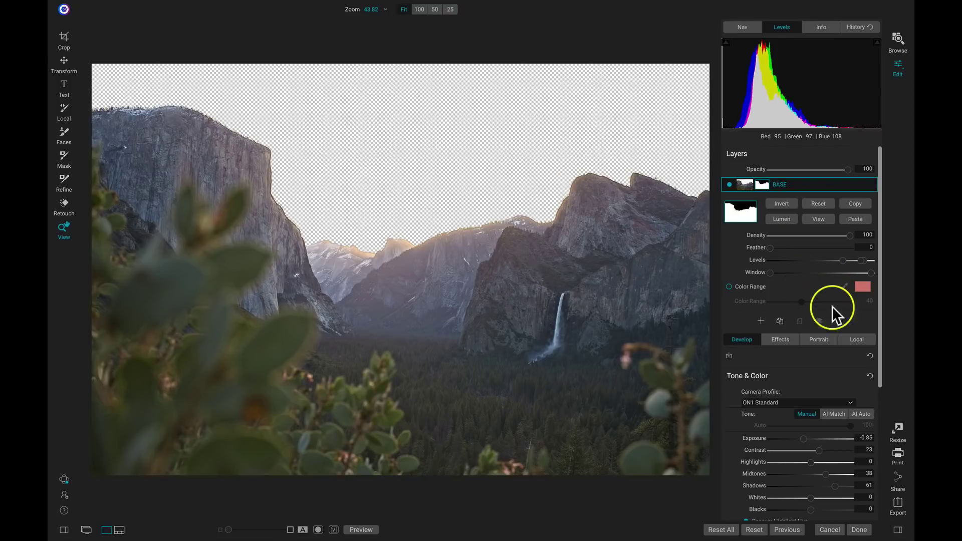
# Add Skies46.jpg from ON1 Extras > Backgrounds > Skies as a new layer
pyautogui.click(760, 321)
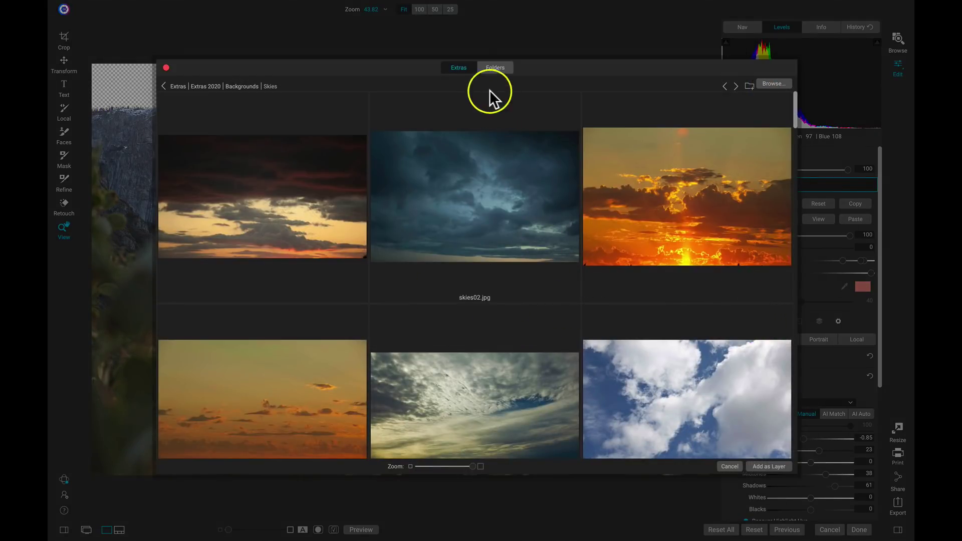
pyautogui.click(463, 65)
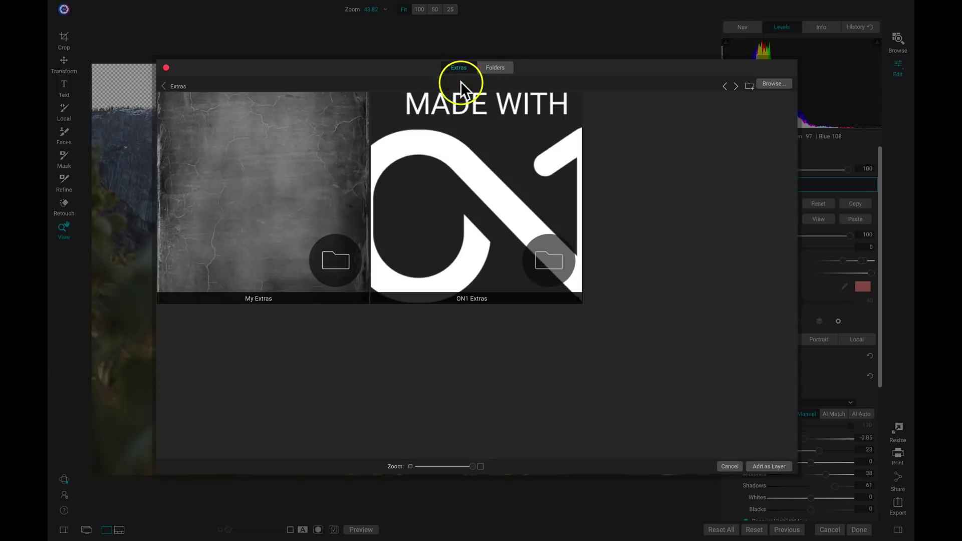
pyautogui.doubleClick(462, 211)
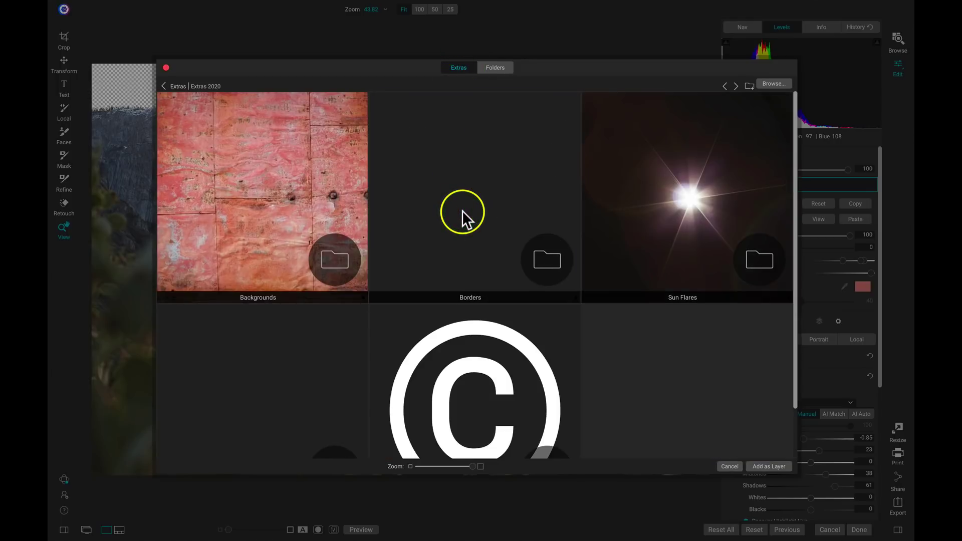
pyautogui.doubleClick(321, 178)
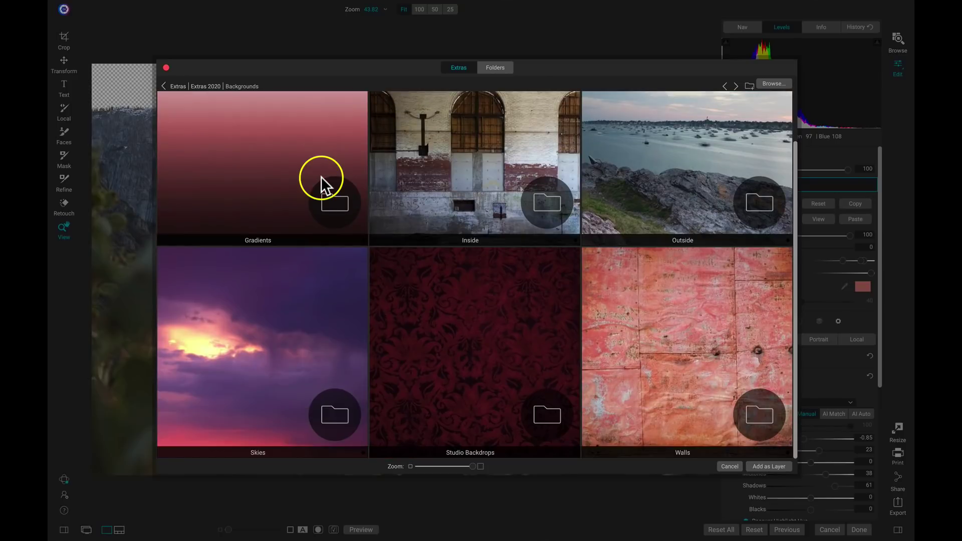
pyautogui.doubleClick(279, 283)
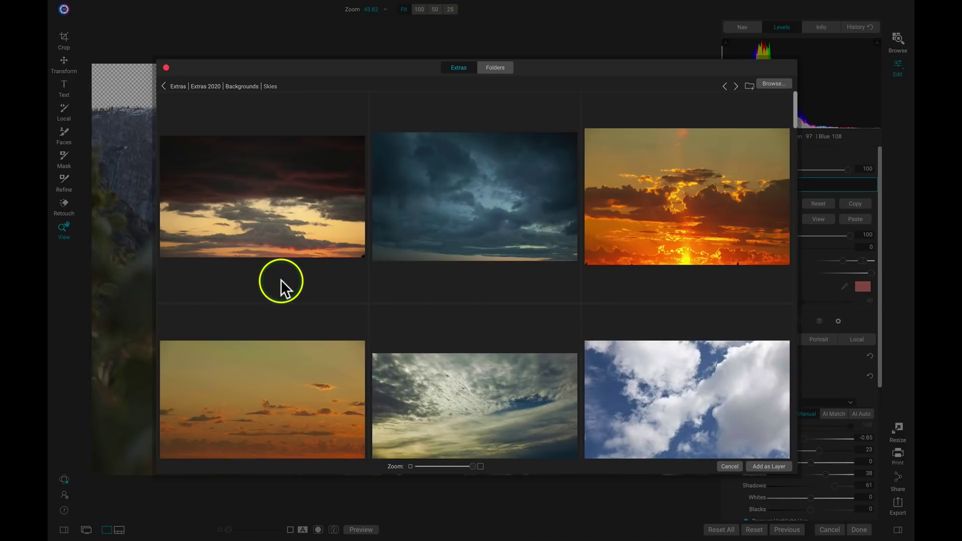
pyautogui.scroll(-15, 427, 196)
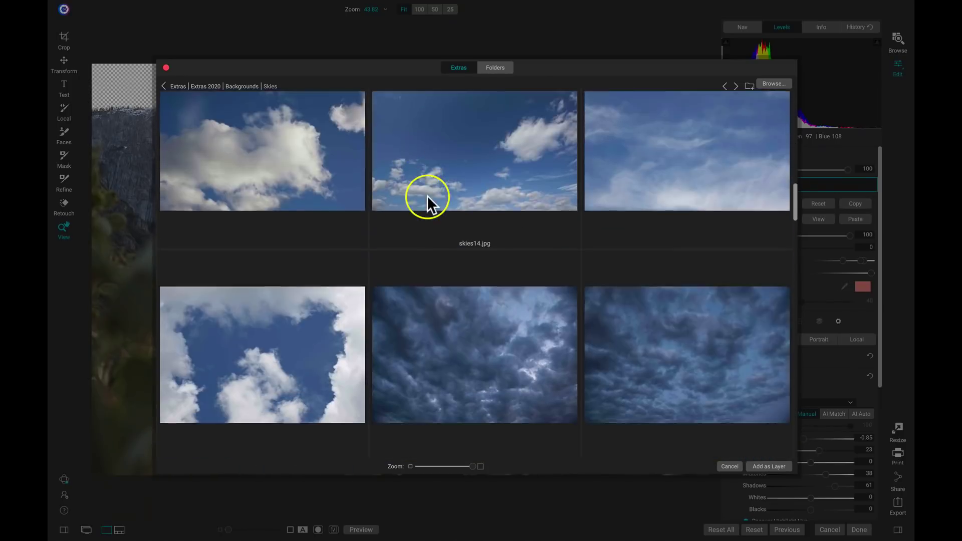
pyautogui.scroll(-15, 427, 196)
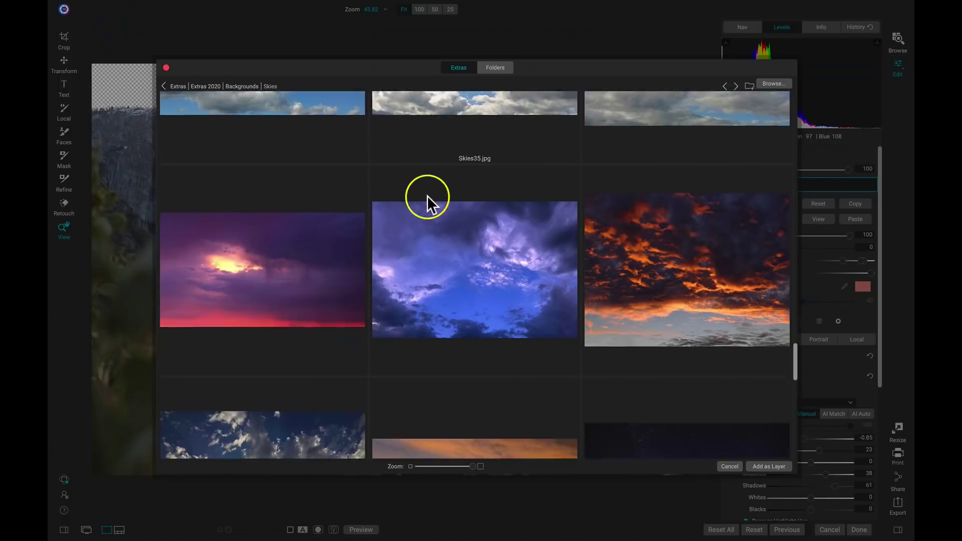
pyautogui.scroll(-10, 427, 195)
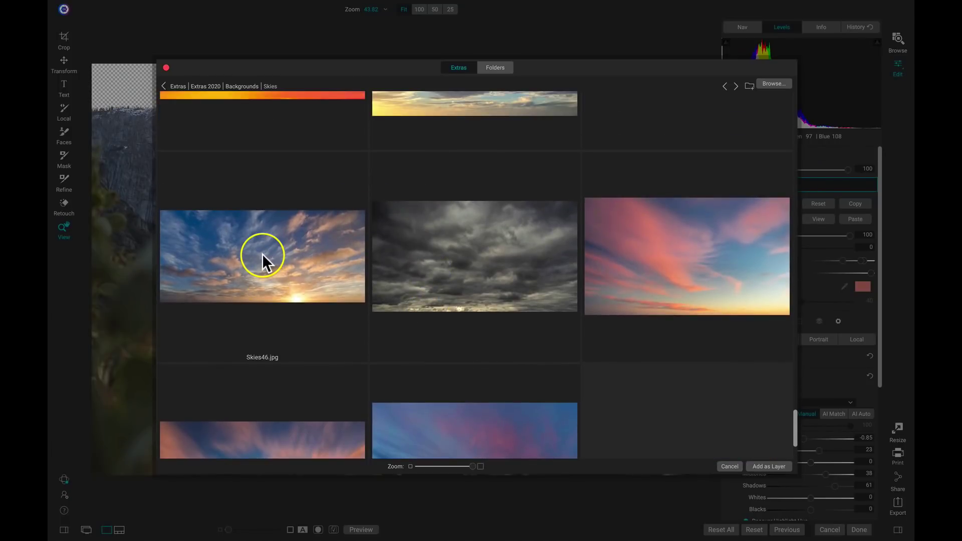
pyautogui.doubleClick(262, 253)
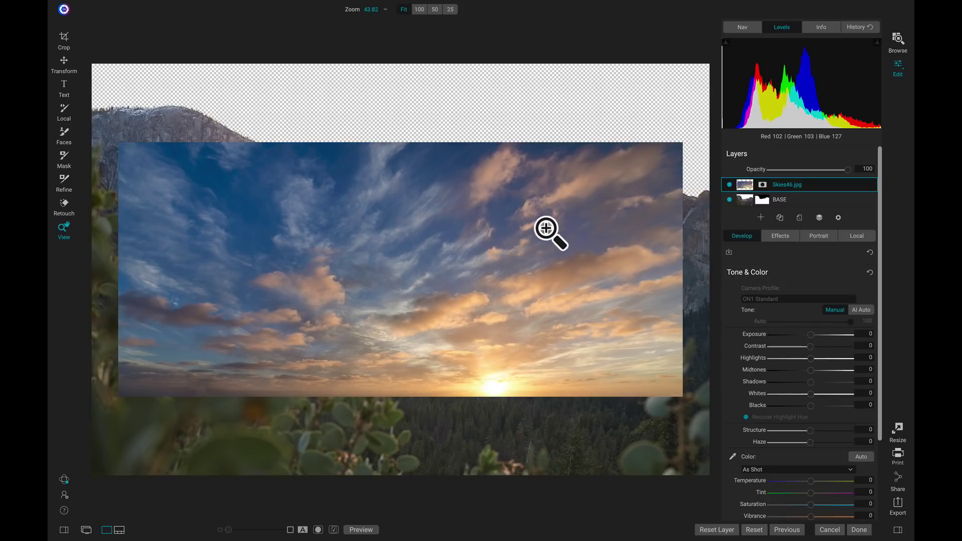
# Flip the Skies46 layer horizontally and scale it to 5611 × 2385 across the frame's top
pyautogui.press('v')
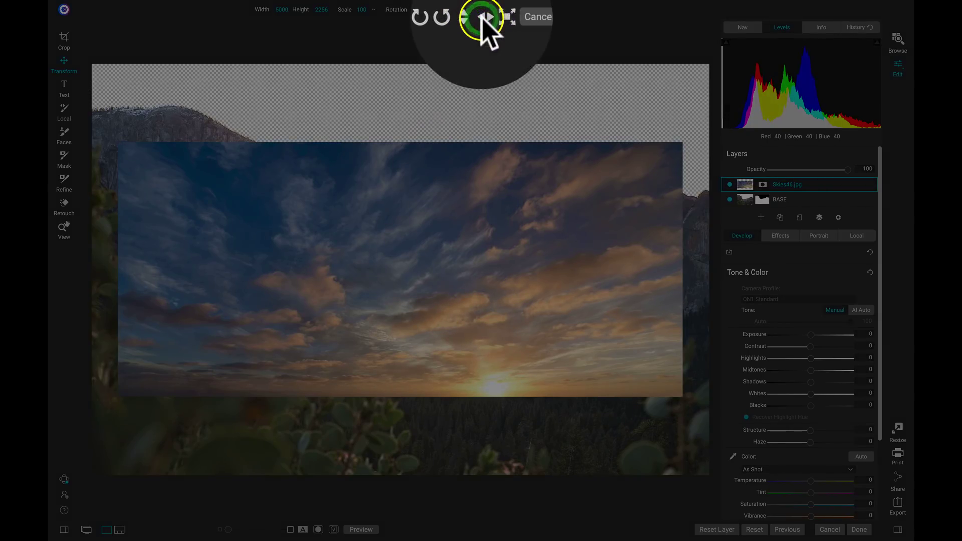
pyautogui.click(483, 10)
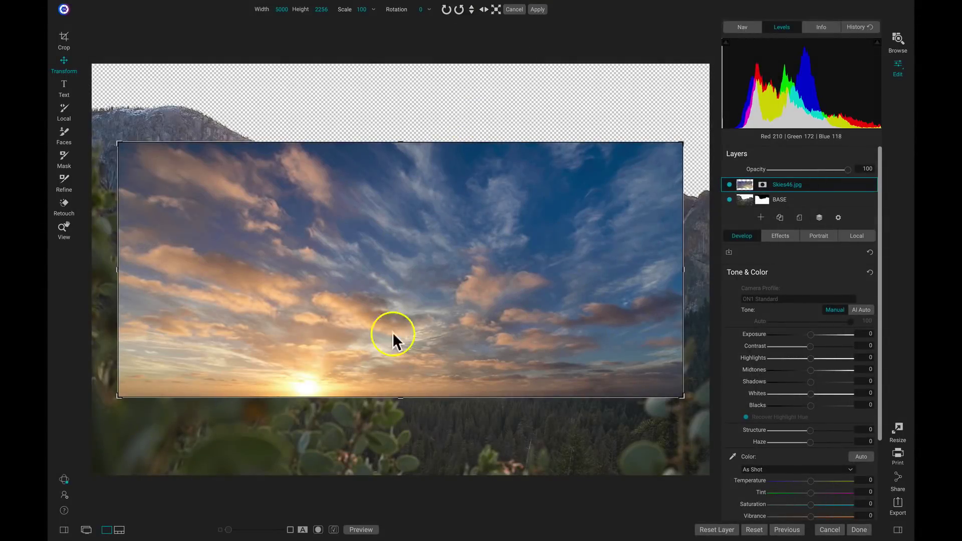
pyautogui.moveTo(372, 306); pyautogui.dragTo(419, 163)
pyautogui.moveTo(492, 212); pyautogui.dragTo(461, 213)
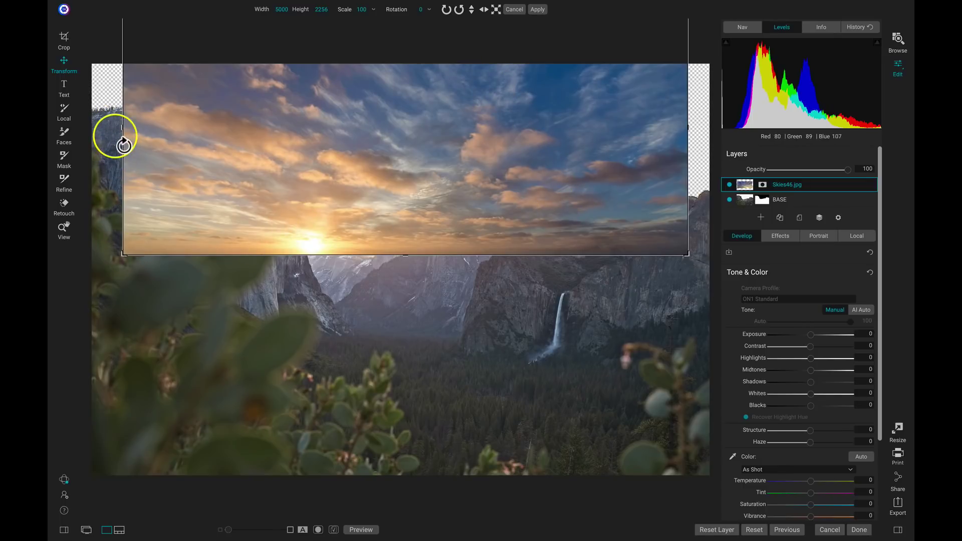
pyautogui.moveTo(121, 124); pyautogui.dragTo(85, 123)
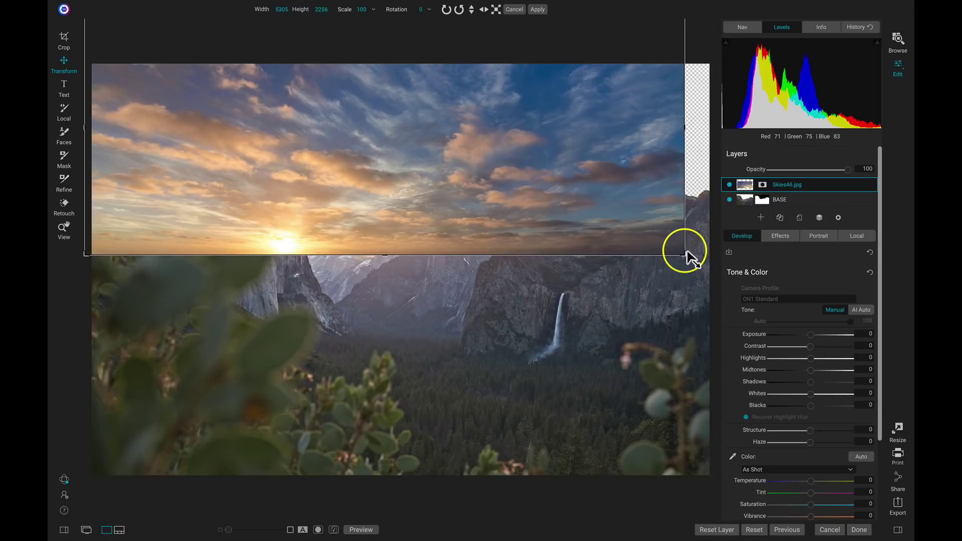
pyautogui.moveTo(683, 253); pyautogui.dragTo(715, 261)
pyautogui.moveTo(626, 223)
pyautogui.mouseDown()
pyautogui.moveTo(625, 204)
pyautogui.moveTo(629, 215)
pyautogui.mouseUp()
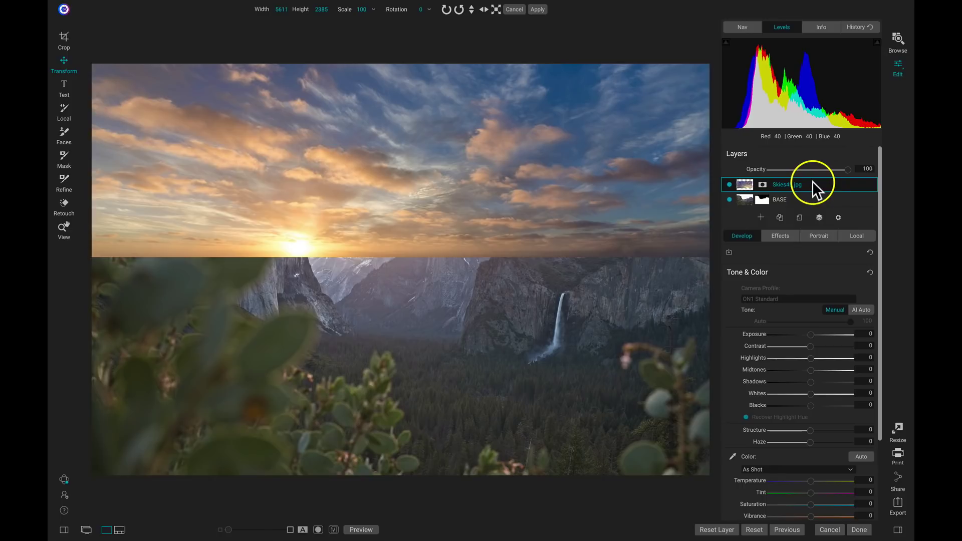
# Move Skies46 below BASE, then set Exposure 1.7, Midtones 39, Contrast 81, brighter Whites, Temperature 40
pyautogui.moveTo(812, 181); pyautogui.dragTo(801, 199)
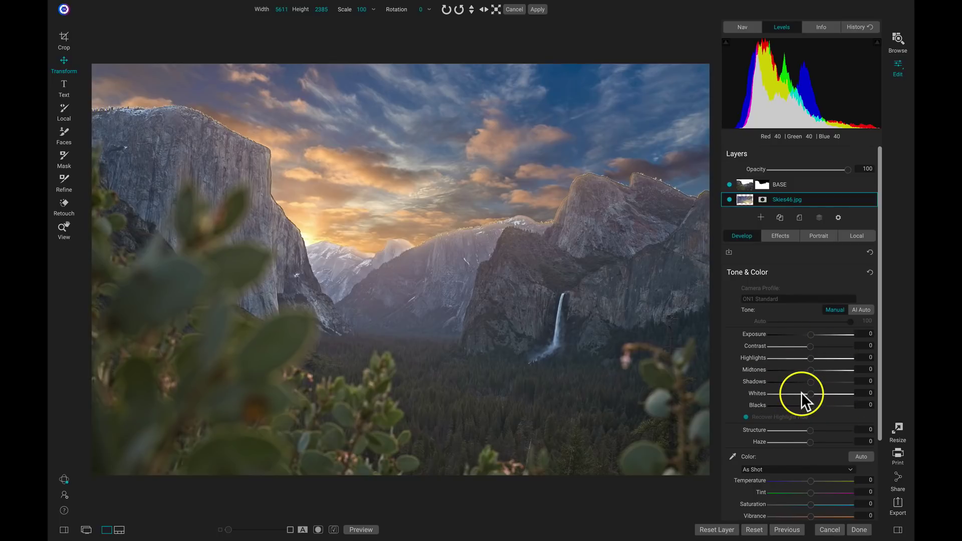
pyautogui.moveTo(810, 334); pyautogui.dragTo(813, 334)
pyautogui.moveTo(810, 233); pyautogui.dragTo(827, 230)
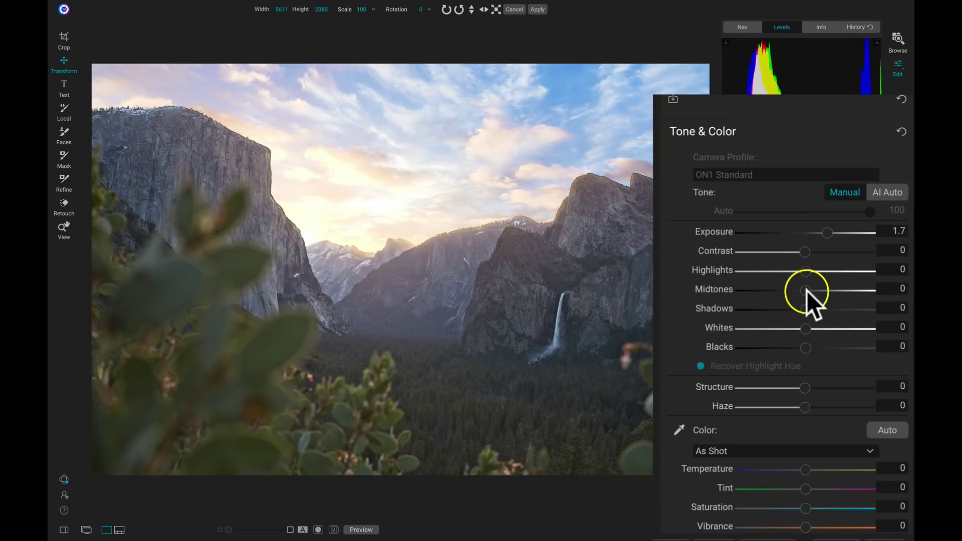
pyautogui.moveTo(807, 291); pyautogui.dragTo(806, 314)
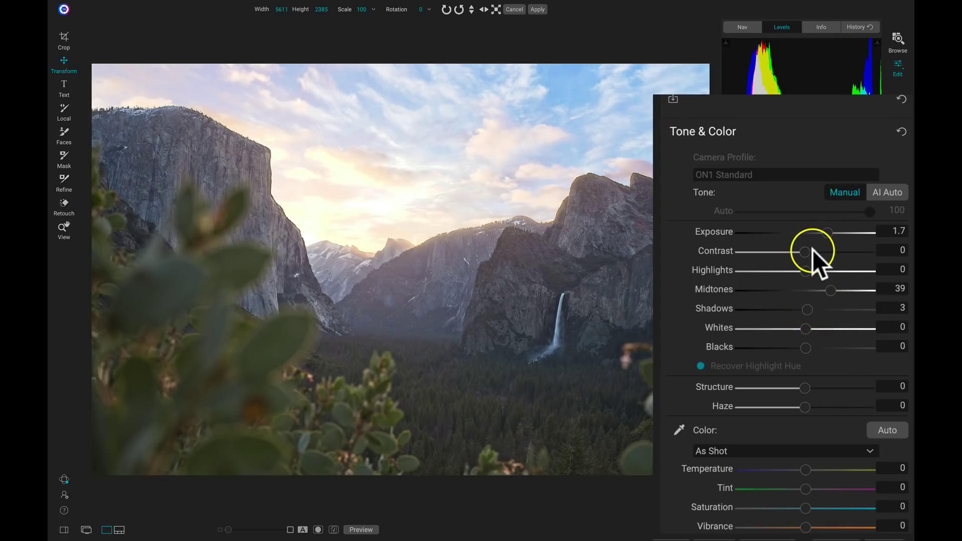
pyautogui.moveTo(805, 253); pyautogui.dragTo(854, 256)
pyautogui.click(855, 255)
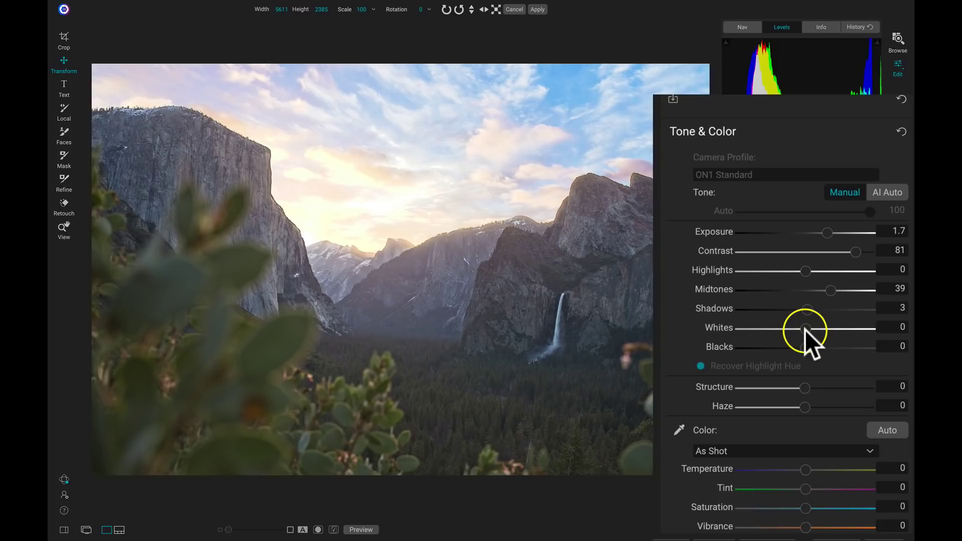
pyautogui.moveTo(805, 329); pyautogui.dragTo(807, 330)
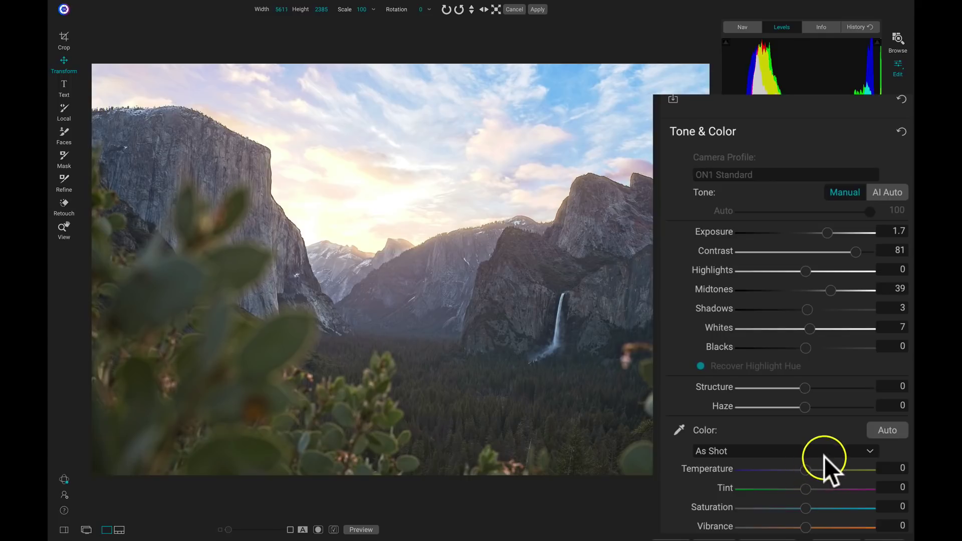
pyautogui.moveTo(807, 470); pyautogui.dragTo(832, 471)
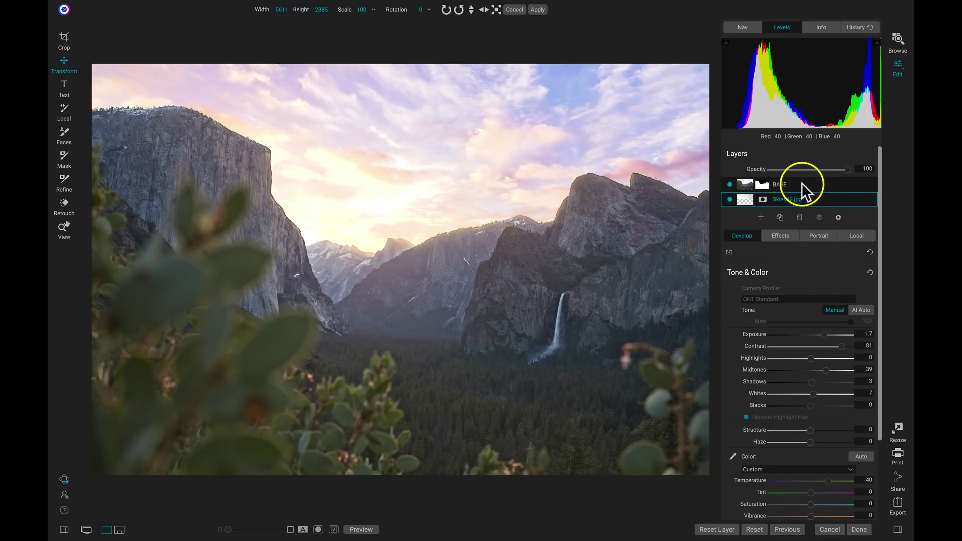
# Create a stamped layer of the visible image on top and name it composite
pyautogui.rightClick(816, 185)
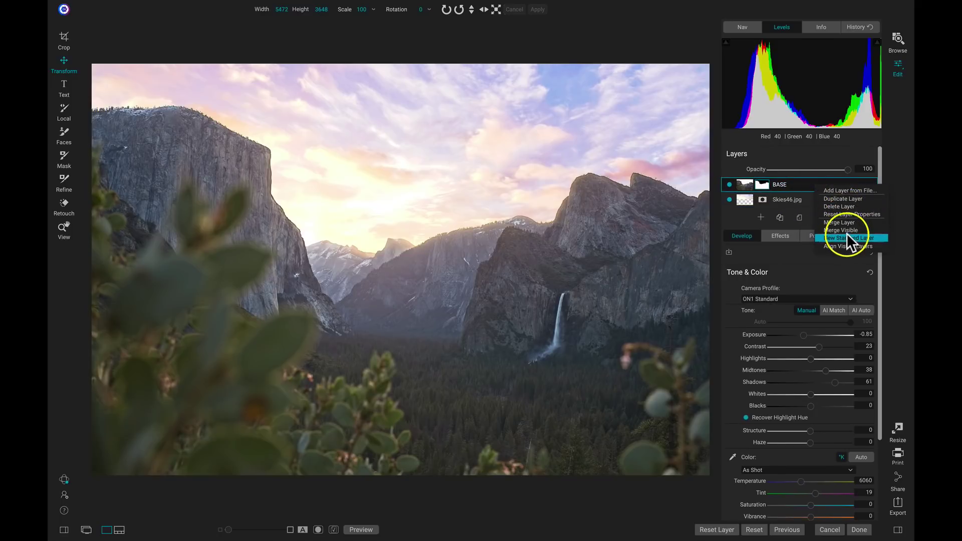
pyautogui.press('Escape')
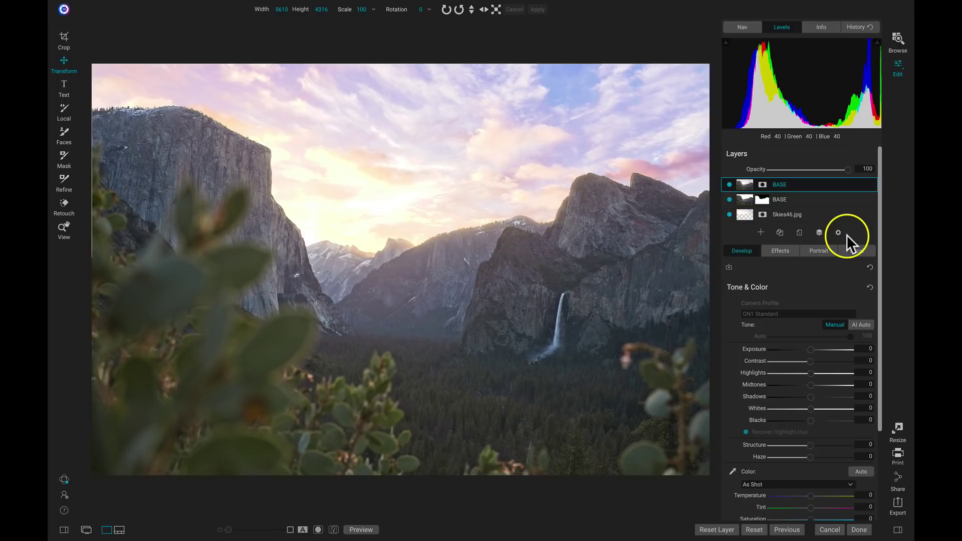
pyautogui.doubleClick(783, 183)
pyautogui.write('composite')
pyautogui.press('Return')
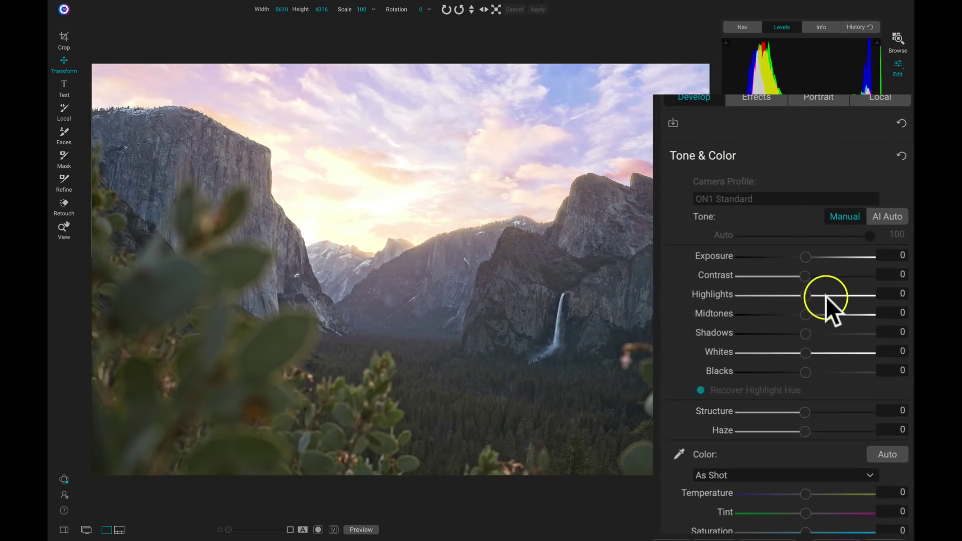
# Set the composite layer to Contrast 16, Whites 5 and Midtones 3, previewing against the original
pyautogui.moveTo(804, 276); pyautogui.dragTo(813, 276)
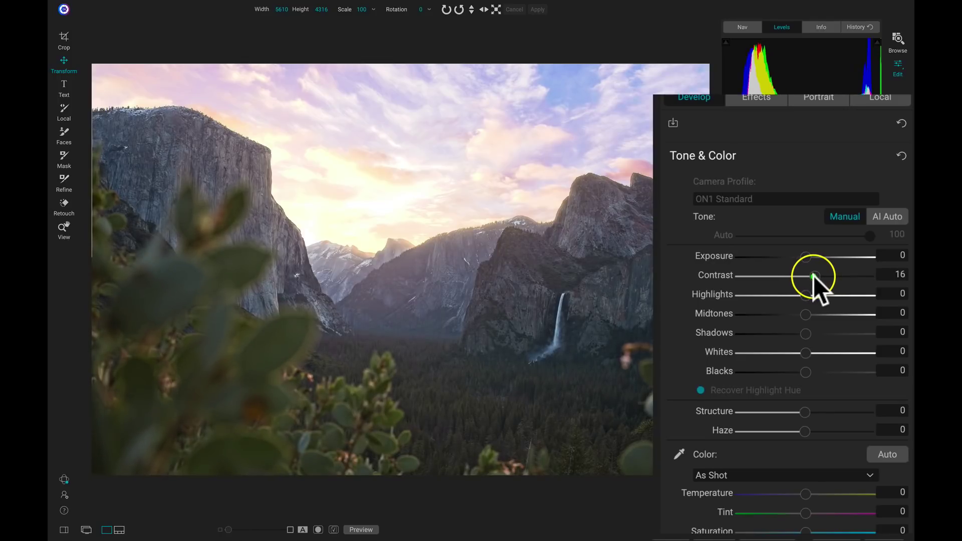
pyautogui.moveTo(806, 353); pyautogui.dragTo(807, 354)
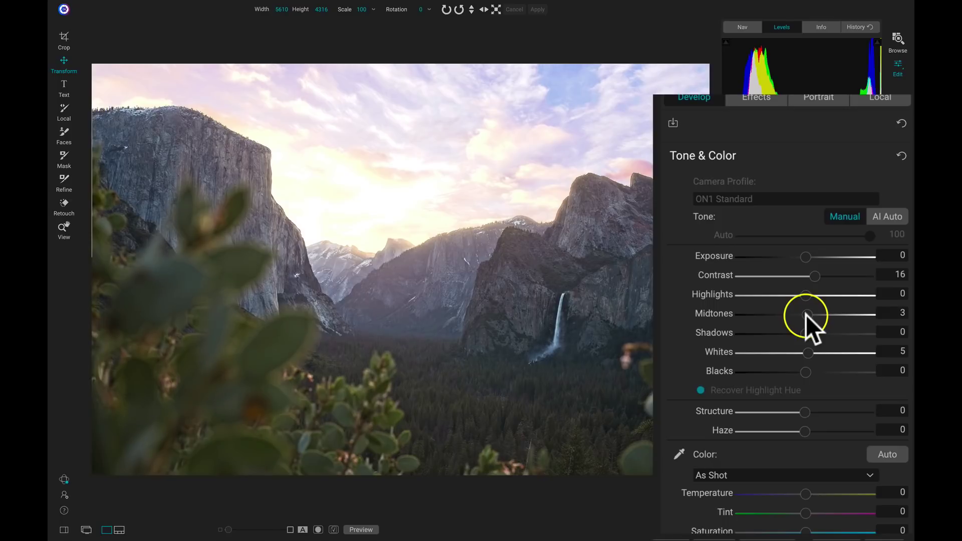
pyautogui.moveTo(806, 315); pyautogui.dragTo(805, 315)
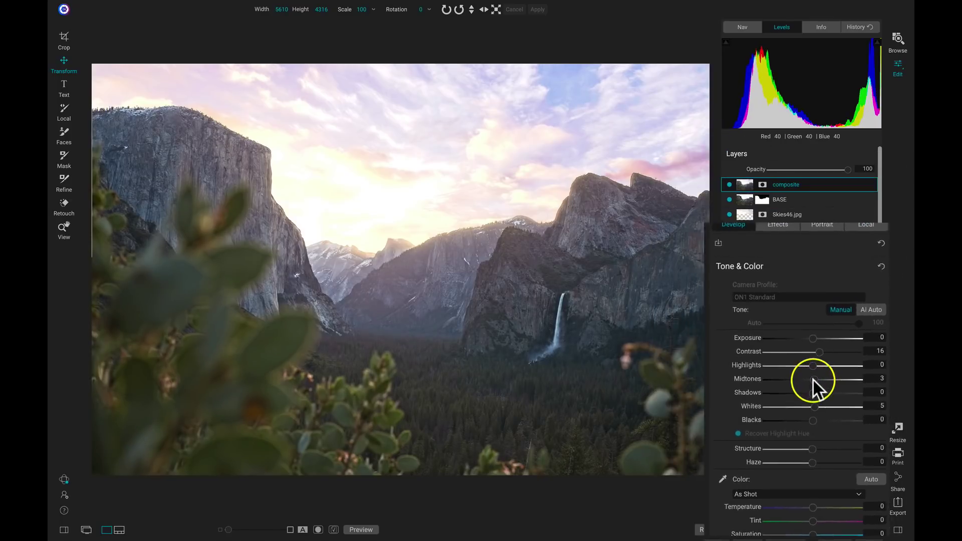
pyautogui.hotkey('ctrl', 'p')
pyautogui.hotkey('ctrl', 'p')
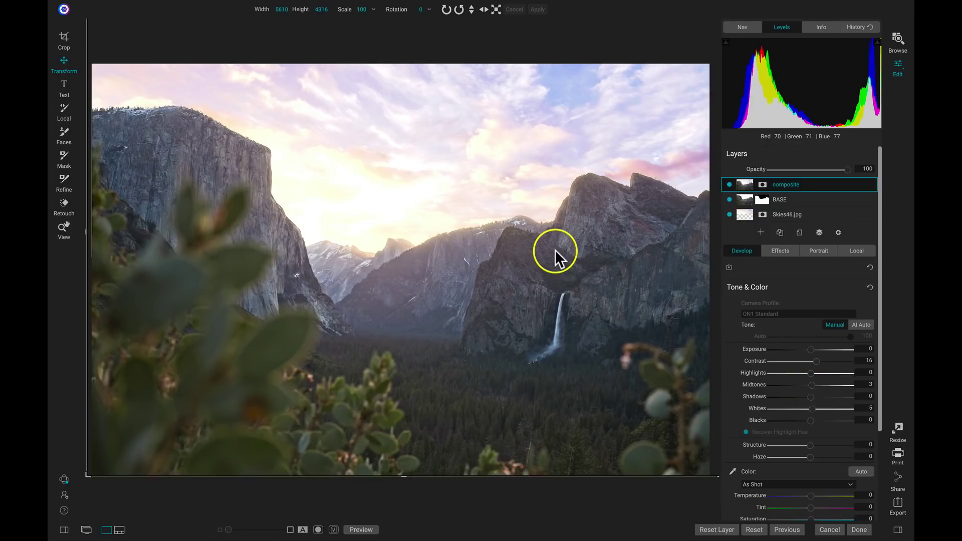
# Add an HDR Look filter (Compression 100, Detail 20) to composite and toggle it to compare
pyautogui.click(777, 251)
pyautogui.click(801, 281)
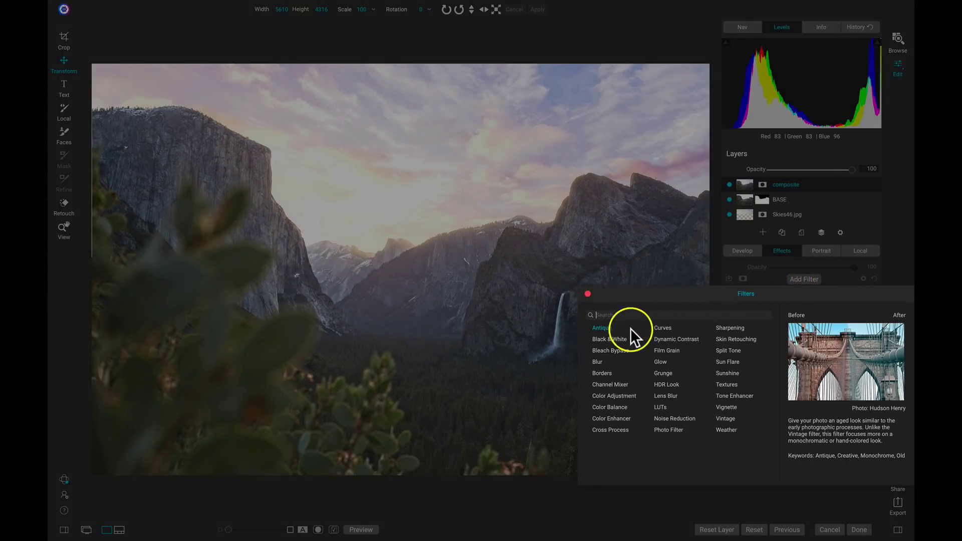
pyautogui.click(663, 383)
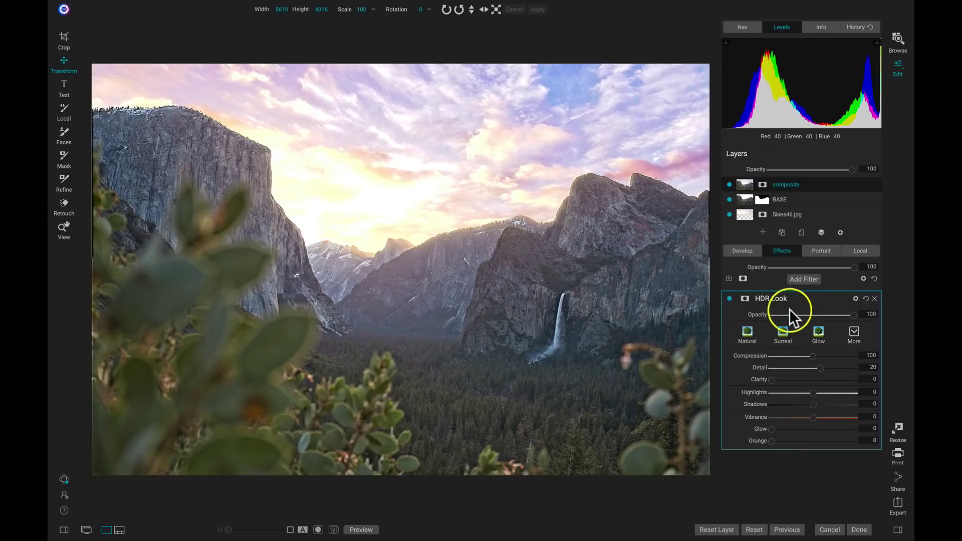
pyautogui.click(728, 298)
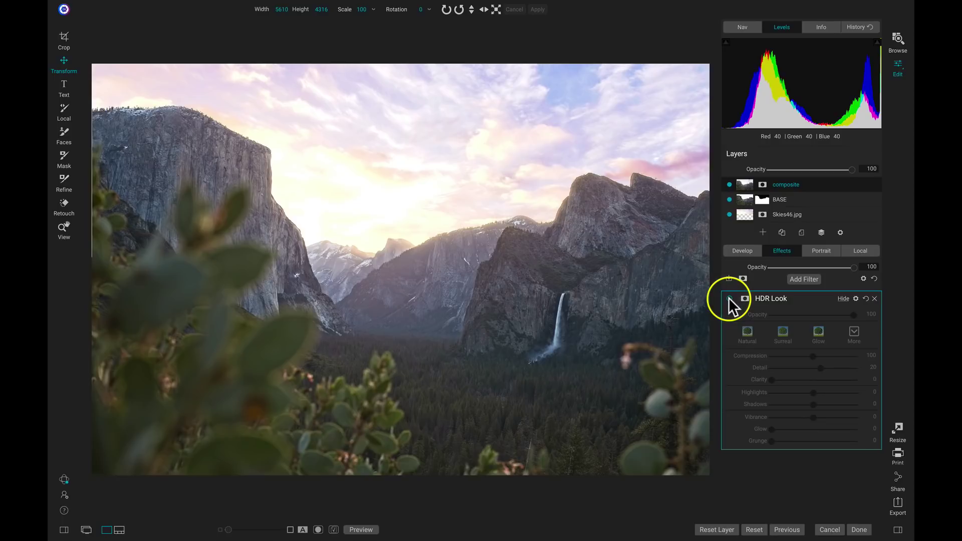
pyautogui.click(729, 297)
pyautogui.click(728, 297)
pyautogui.click(728, 298)
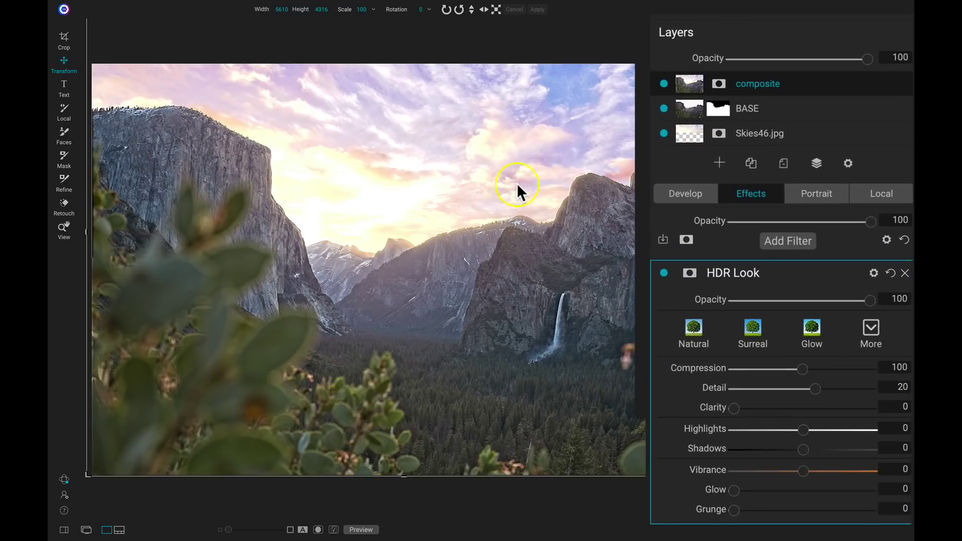
# Copy BASE's mountain-silhouette mask and paste it as the HDR Look filter's mask
pyautogui.click(717, 106)
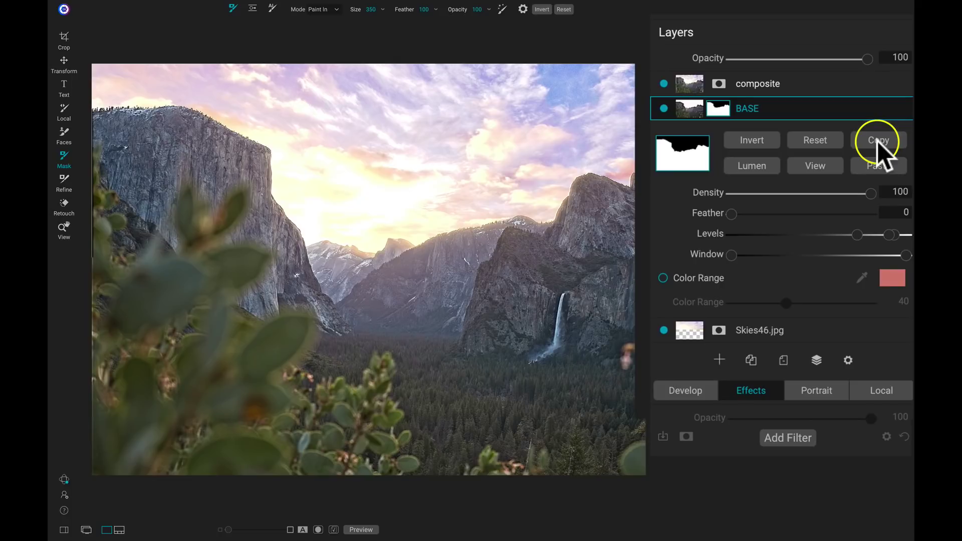
pyautogui.click(795, 80)
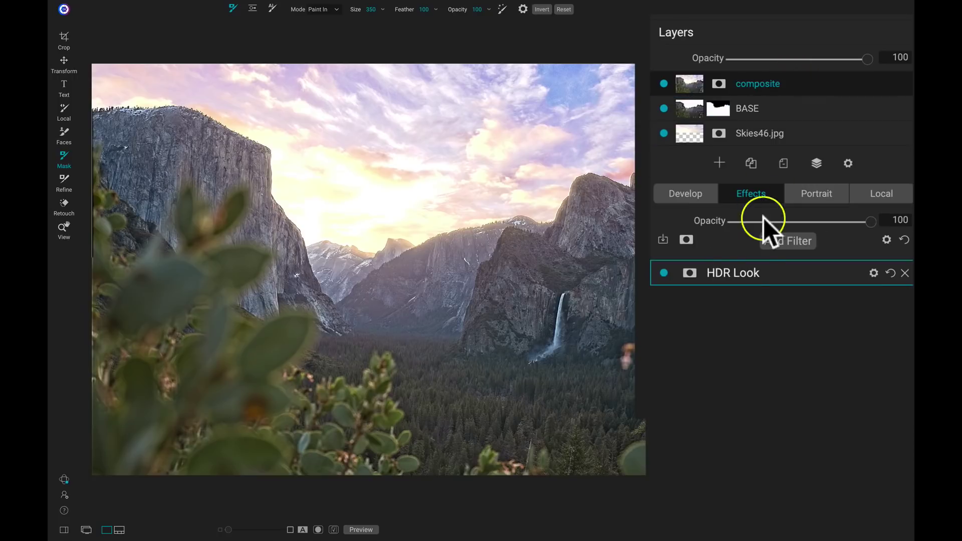
pyautogui.click(690, 273)
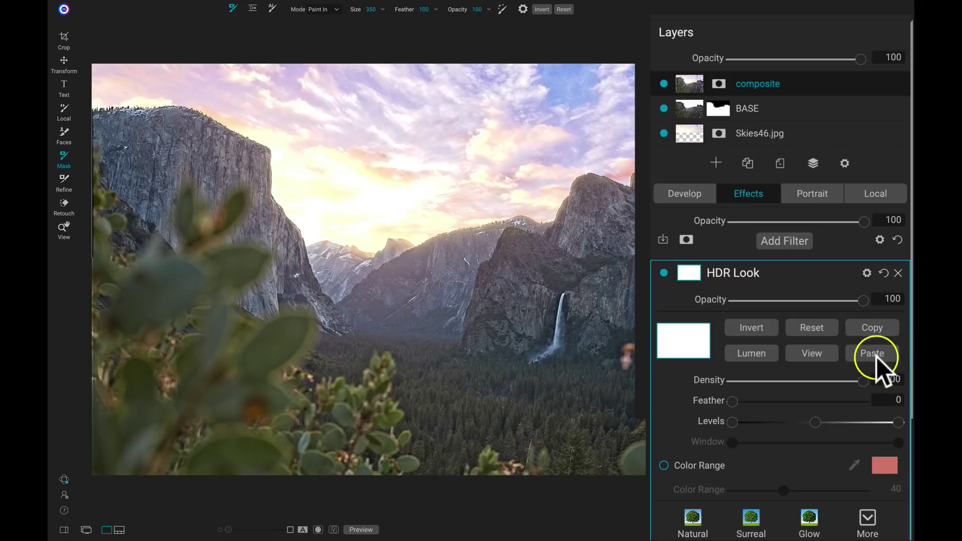
pyautogui.click(871, 353)
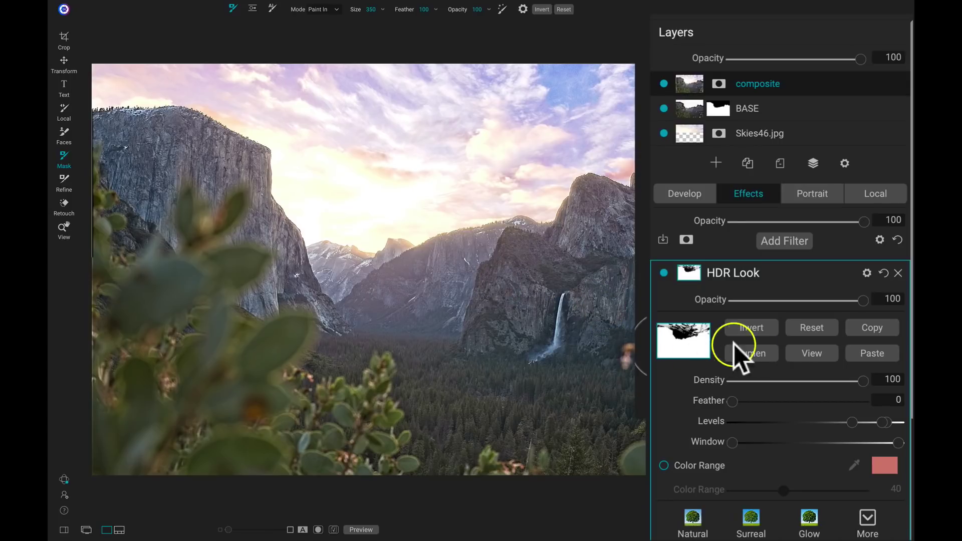
# Display the HDR Look mask and tighten its Levels until the sky is black and the foreground white
pyautogui.click(816, 353)
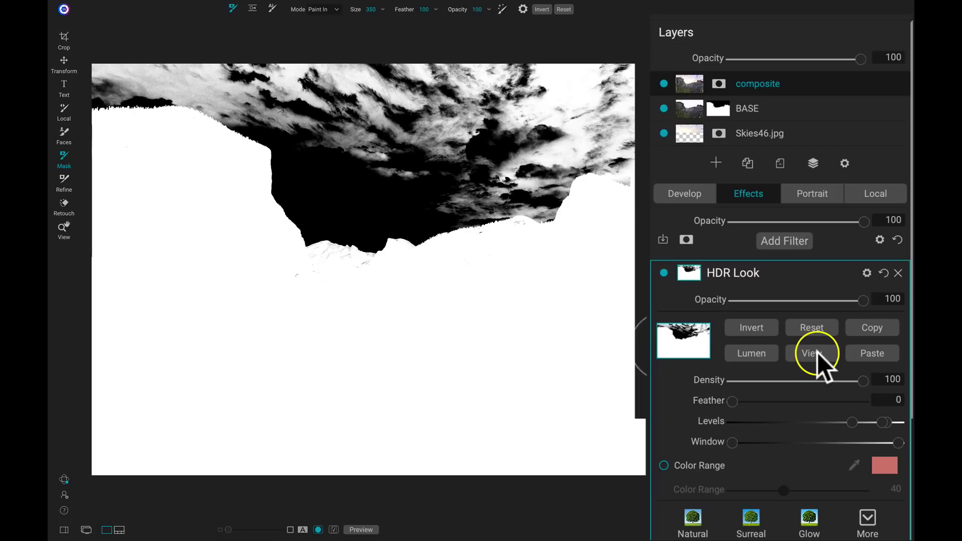
pyautogui.moveTo(881, 424); pyautogui.dragTo(832, 424)
pyautogui.click(883, 422)
pyautogui.click(868, 425)
pyautogui.click(843, 425)
pyautogui.click(846, 425)
pyautogui.click(828, 425)
pyautogui.click(838, 423)
pyautogui.click(846, 425)
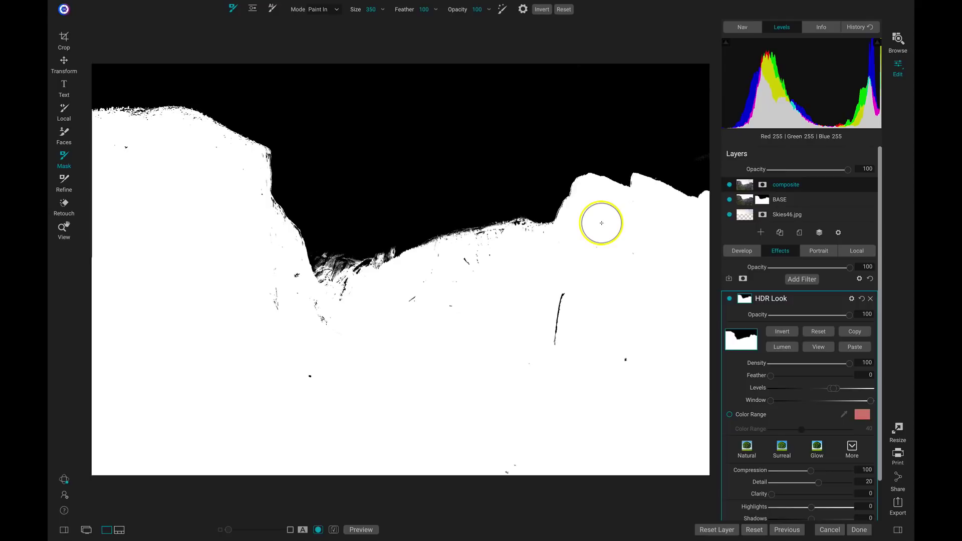
# Leave the mask view and compare the photo with HDR Look switched off and on
pyautogui.moveTo(825, 300)
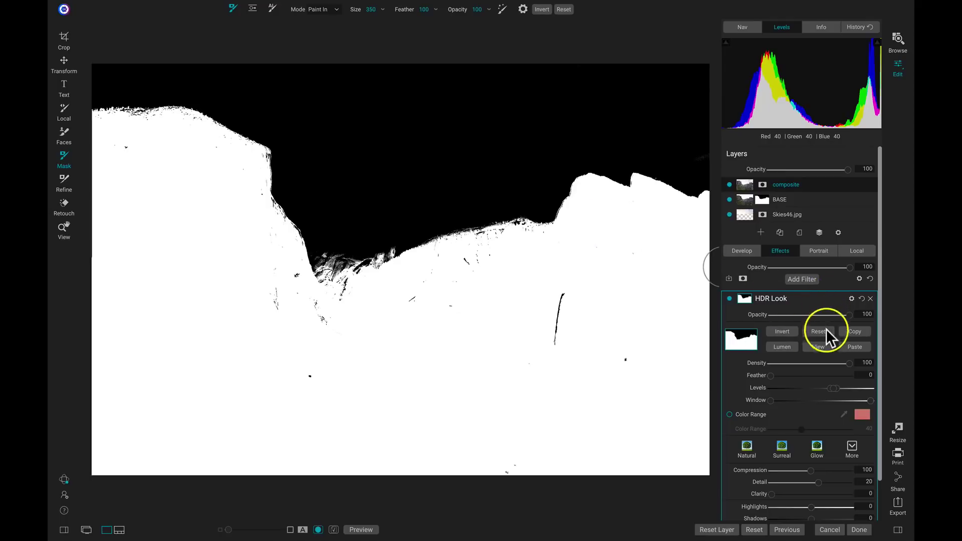
pyautogui.click(818, 347)
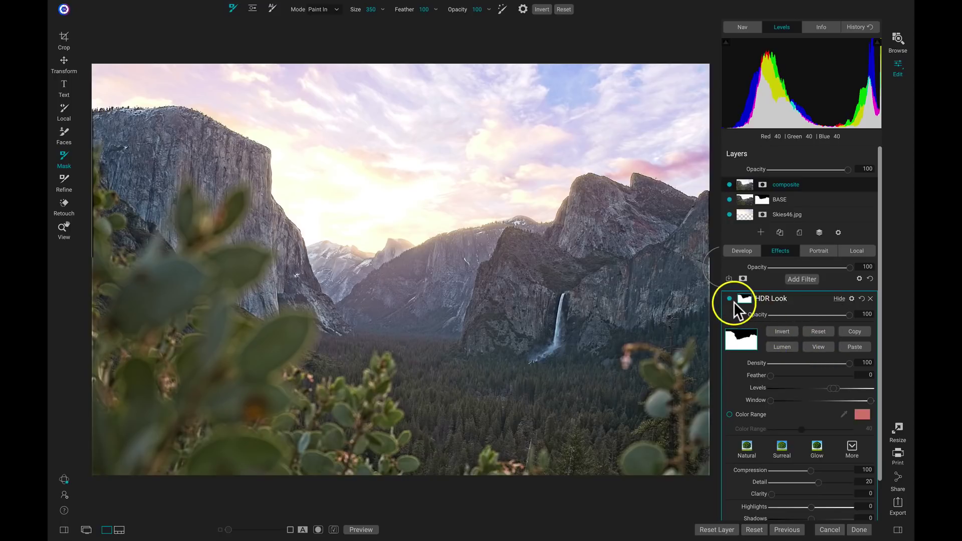
pyautogui.click(730, 299)
pyautogui.click(729, 299)
pyautogui.click(729, 299)
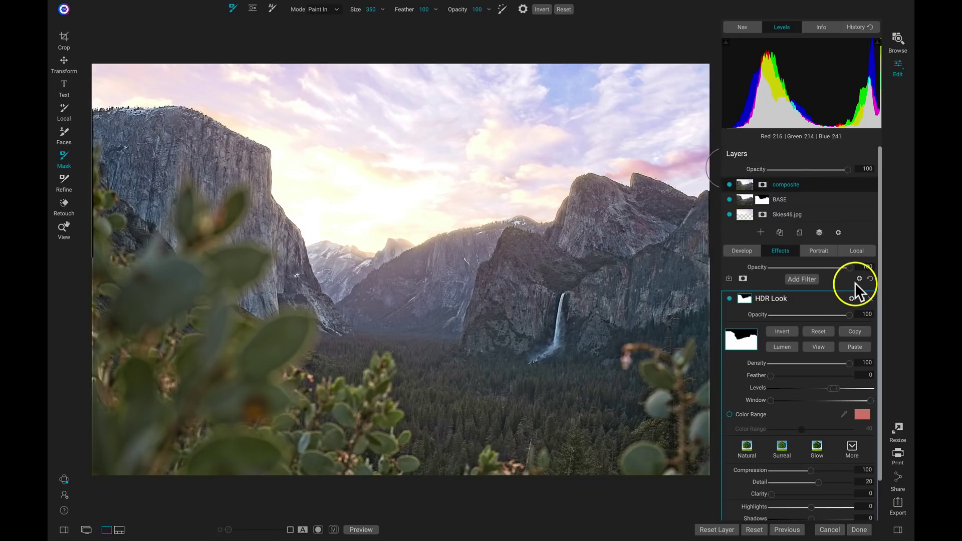
# Lower the composite layer's Develop Temperature to 18
pyautogui.click(748, 250)
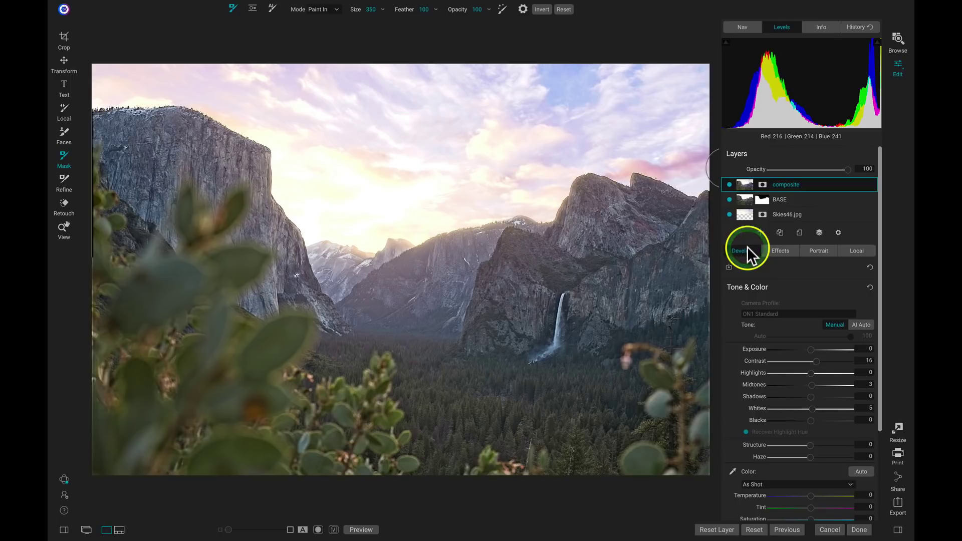
pyautogui.scroll(-1, 796, 265)
pyautogui.scroll(-3, 800, 269)
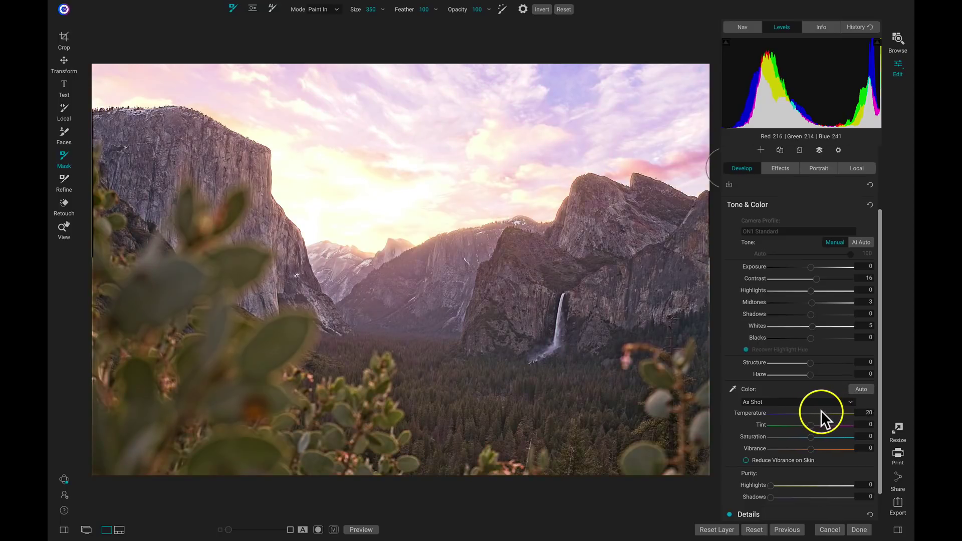
pyautogui.moveTo(824, 410); pyautogui.dragTo(821, 410)
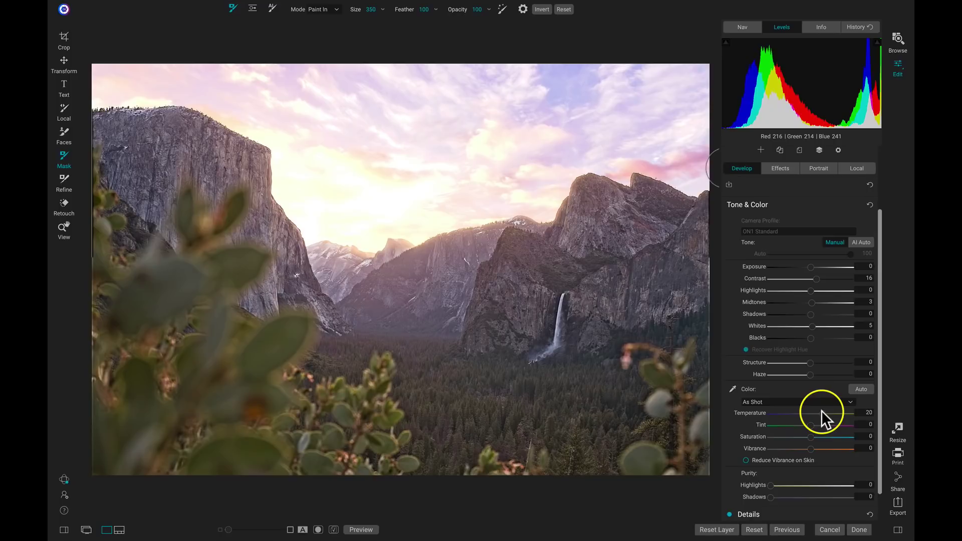
pyautogui.click(821, 411)
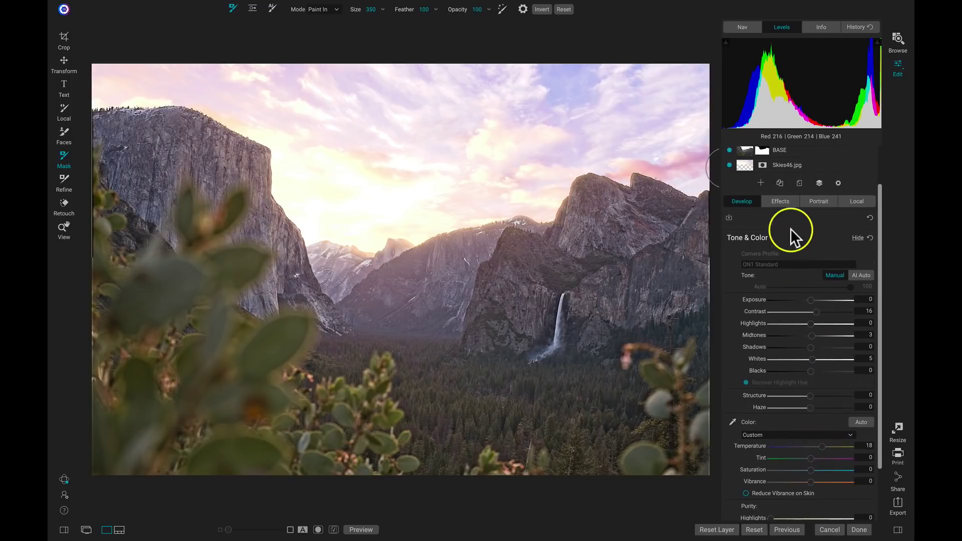
pyautogui.click(786, 202)
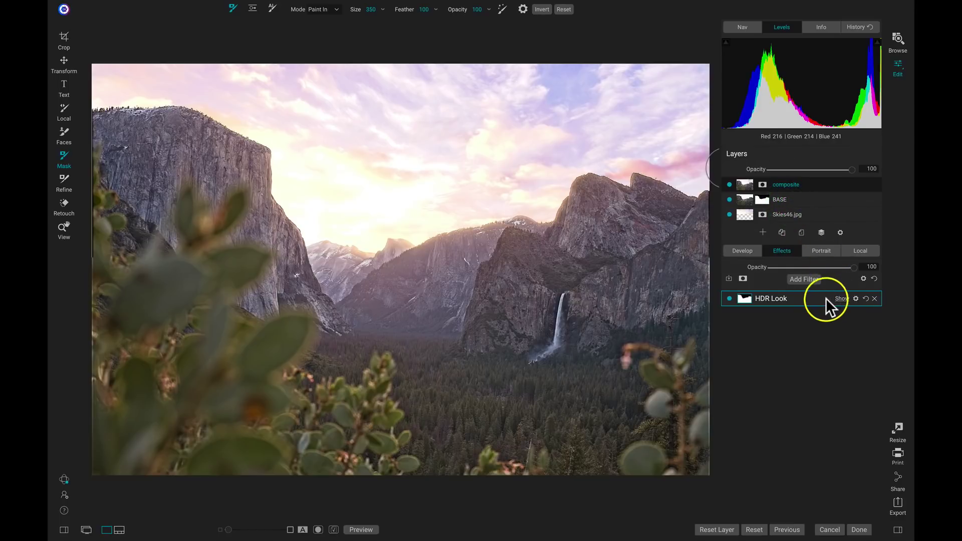
# Trial HDR Look Compression 200 and Detail 100, reset both, then set Vibrance 20 and Glow 22
pyautogui.click(840, 299)
pyautogui.scroll(-2, 835, 317)
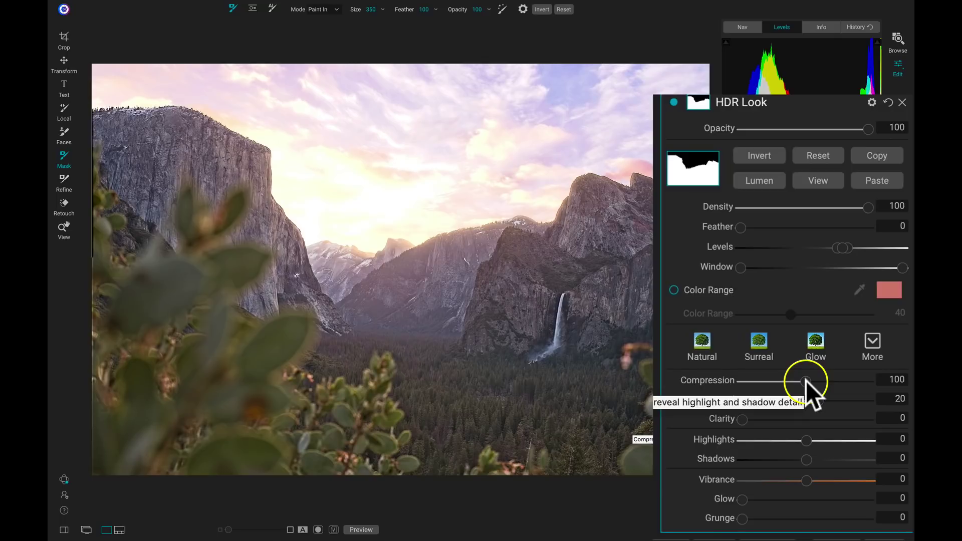
pyautogui.moveTo(806, 381); pyautogui.dragTo(880, 378)
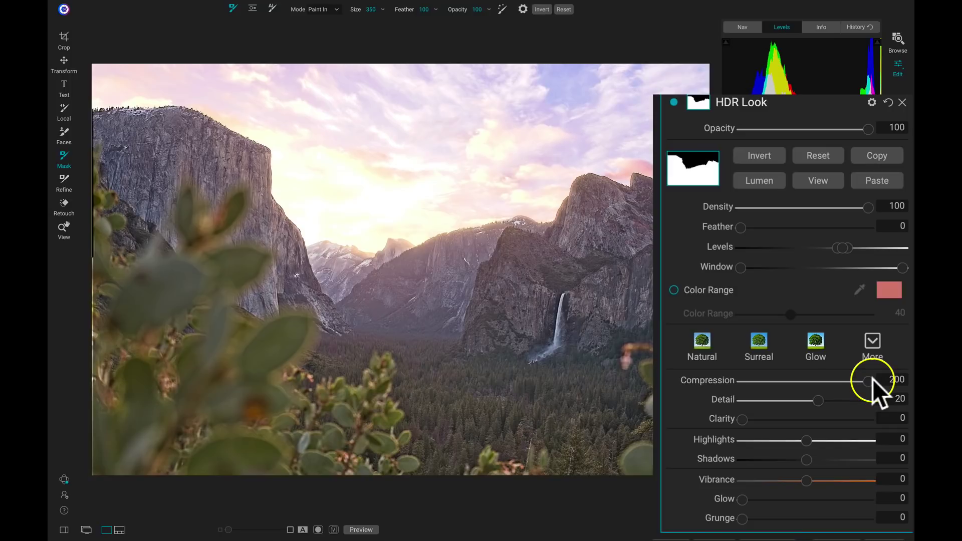
pyautogui.doubleClick(726, 380)
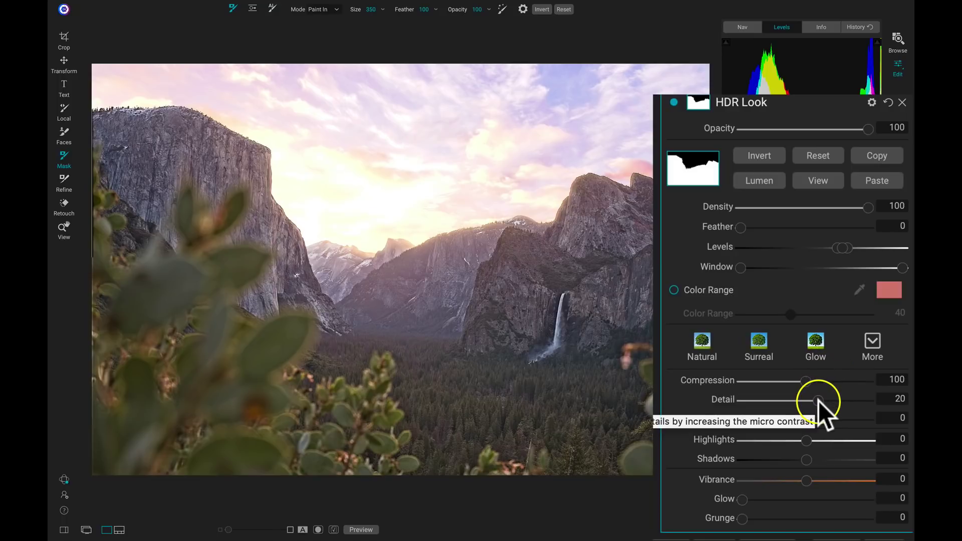
pyautogui.moveTo(819, 401)
pyautogui.mouseDown()
pyautogui.moveTo(870, 399)
pyautogui.moveTo(833, 400)
pyautogui.mouseUp()
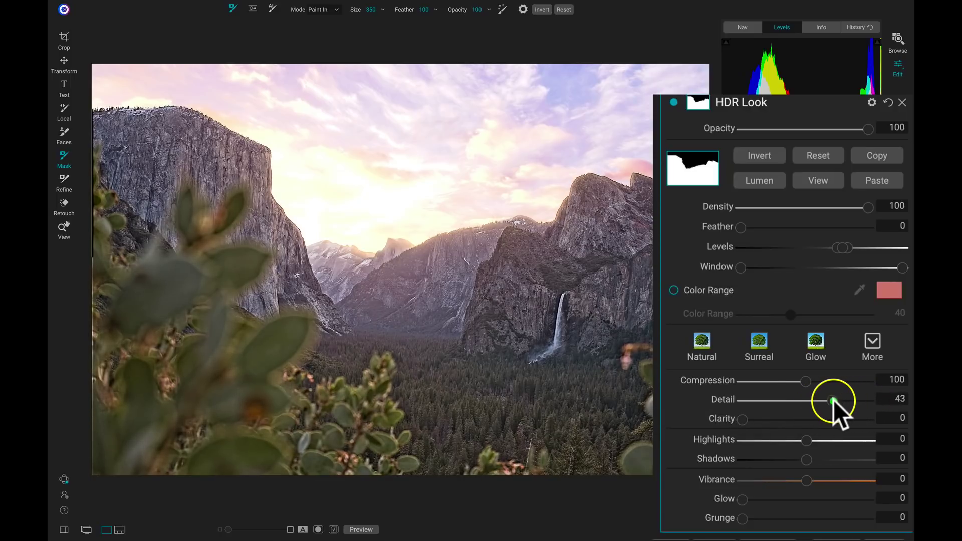
pyautogui.doubleClick(720, 398)
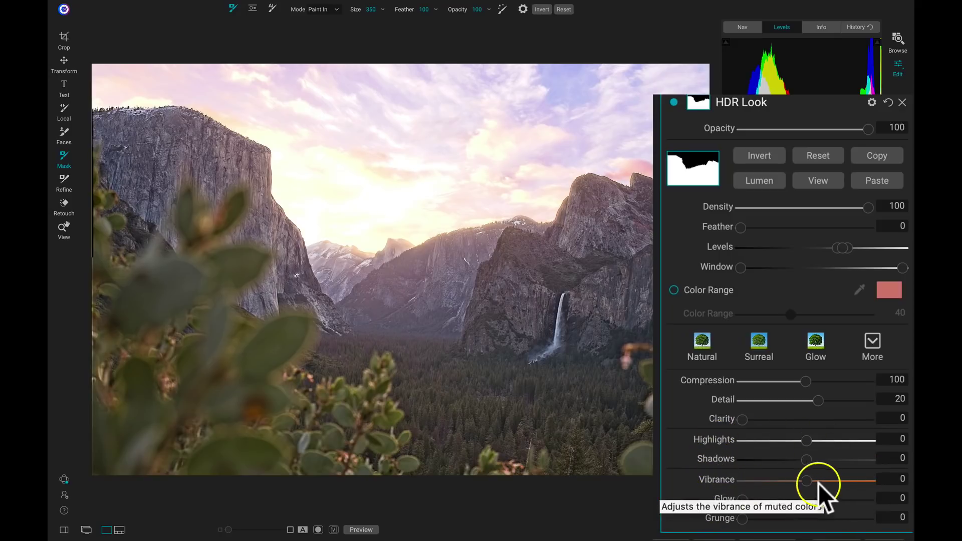
pyautogui.moveTo(807, 481)
pyautogui.mouseDown()
pyautogui.moveTo(834, 477)
pyautogui.moveTo(819, 480)
pyautogui.mouseUp()
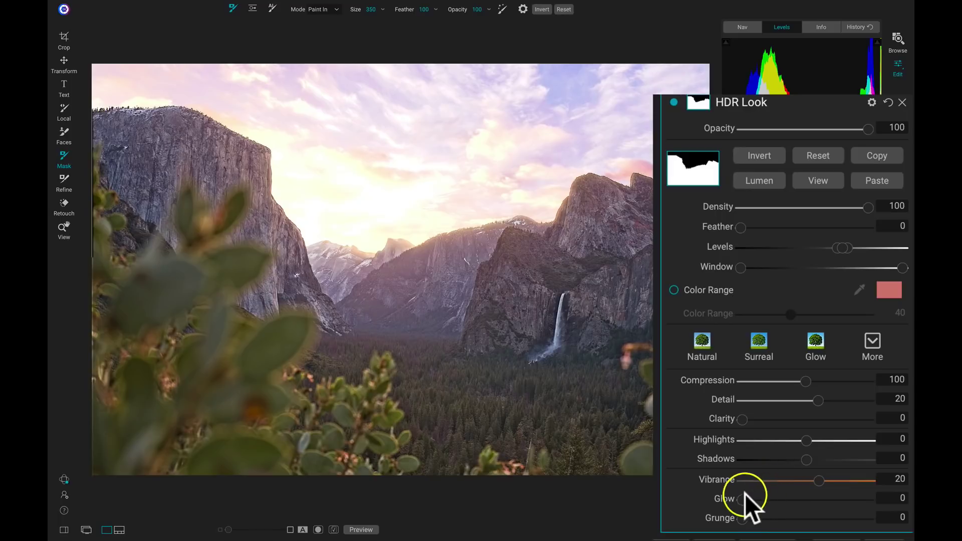
pyautogui.moveTo(742, 500); pyautogui.dragTo(768, 504)
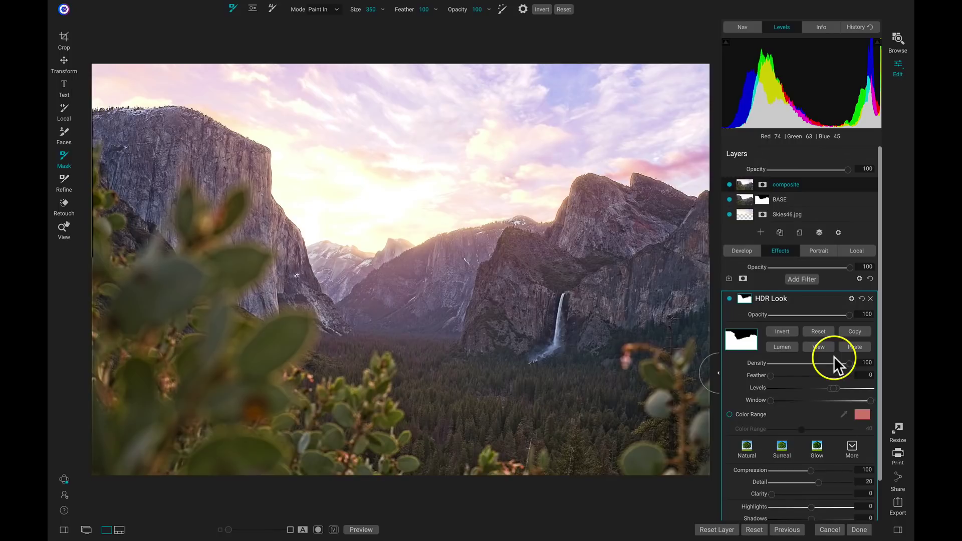
# Preview the original photo, hide the composite layer, and reset the BASE layer's properties
pyautogui.hotkey('ctrl', 'p')
pyautogui.hotkey('ctrl', 'p')
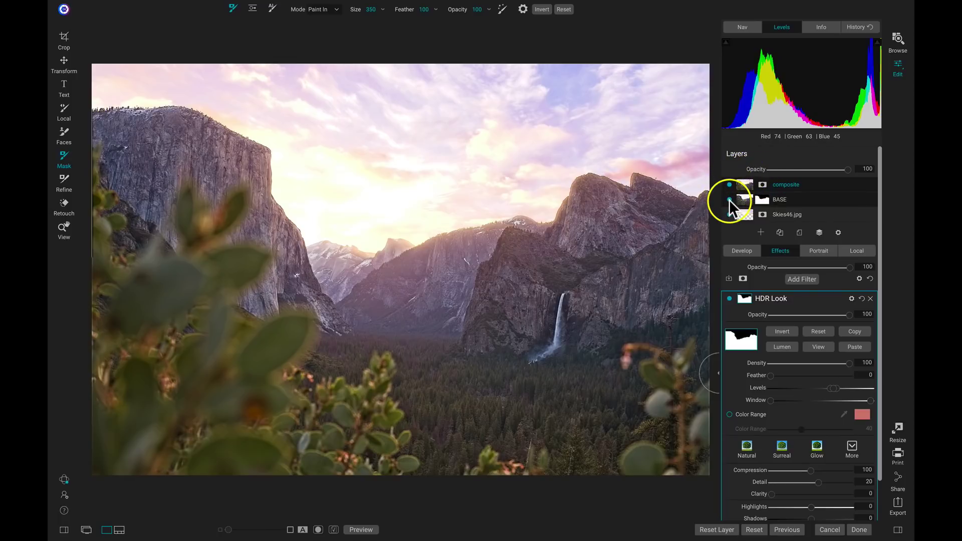
pyautogui.click(730, 184)
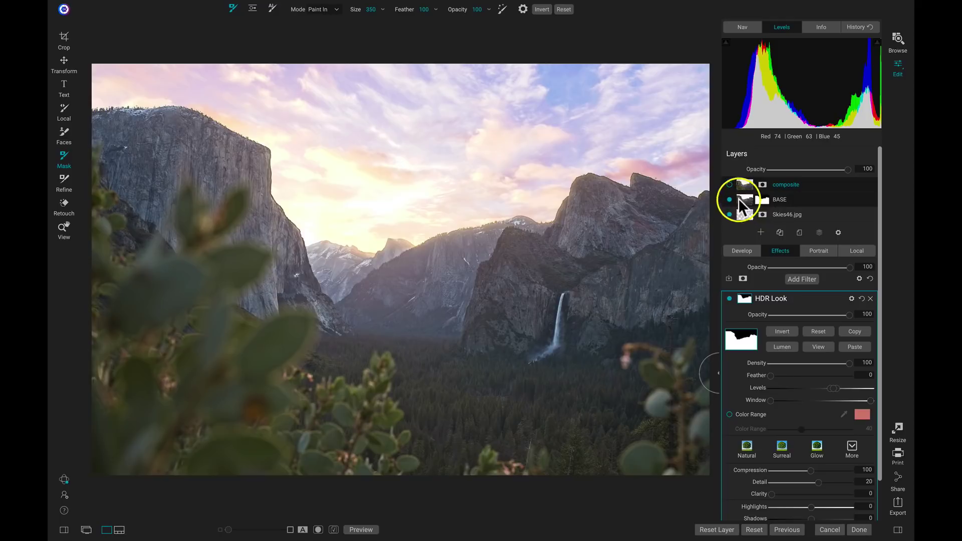
pyautogui.rightClick(781, 199)
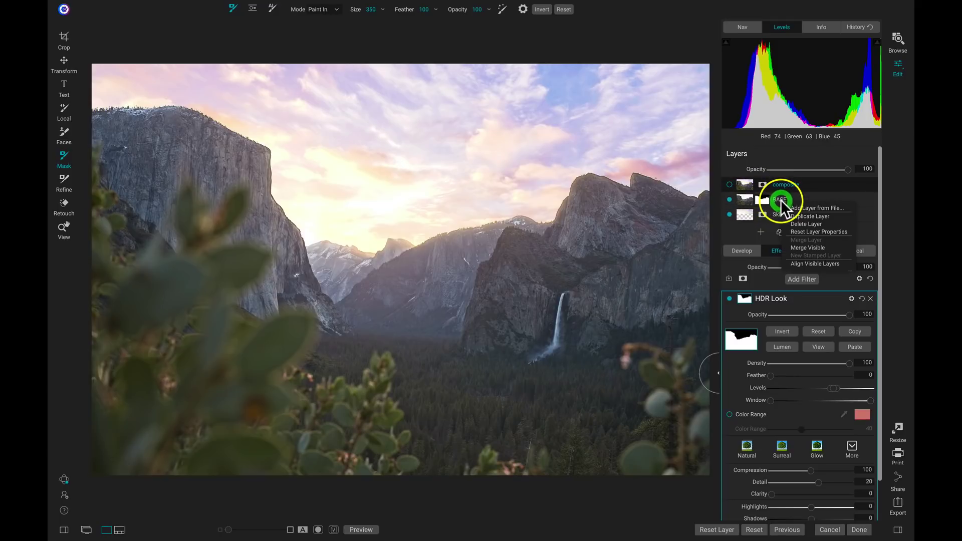
pyautogui.click(826, 232)
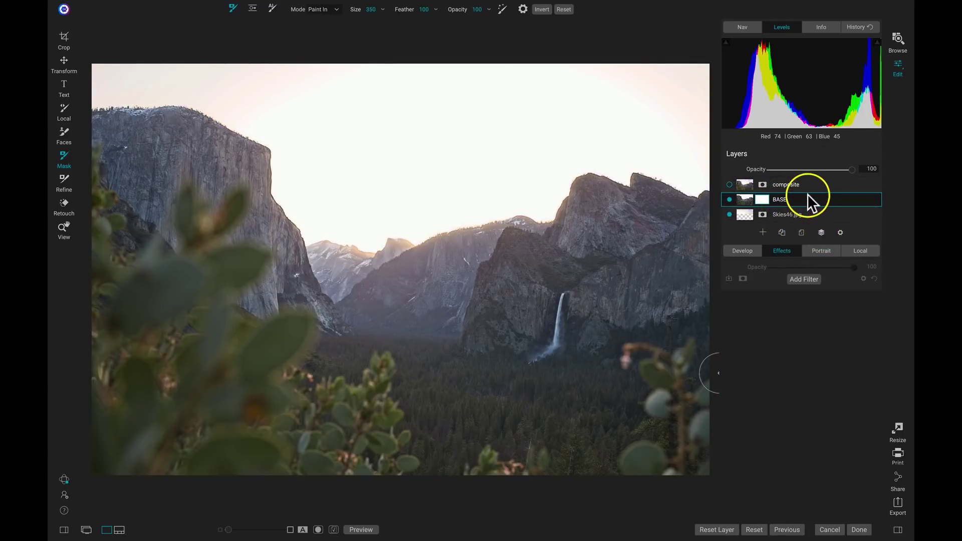
pyautogui.click(717, 528)
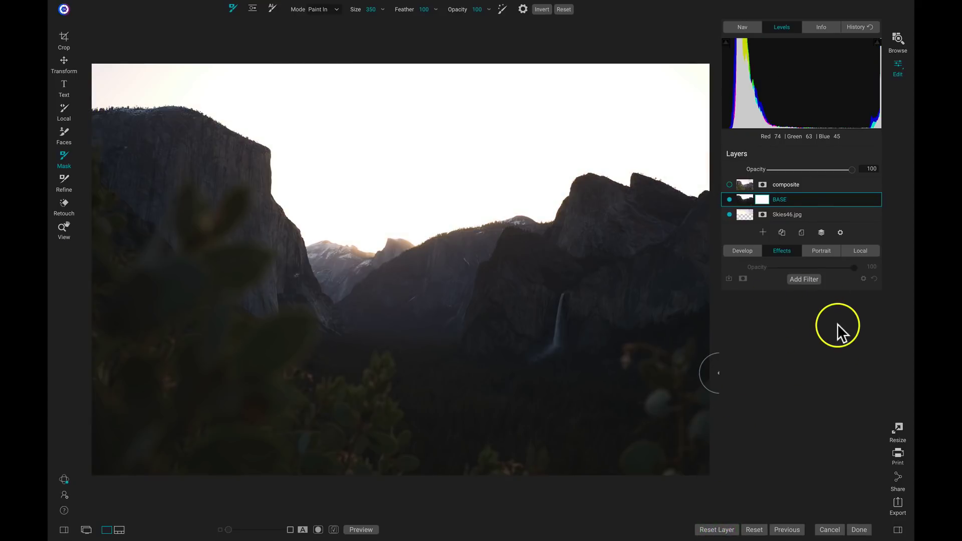
# Make the composite layer visible again, toggling it once to compare before and after
pyautogui.press('z')
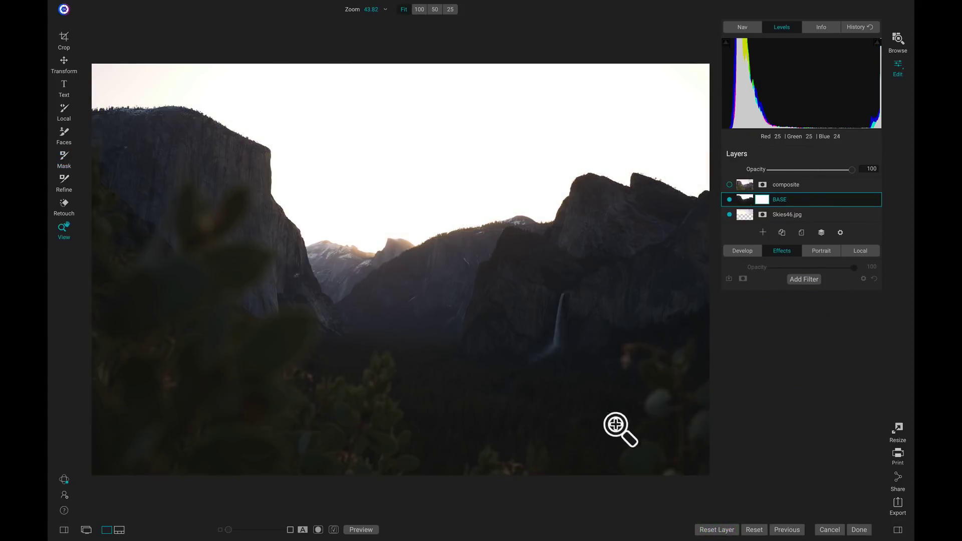
pyautogui.click(729, 185)
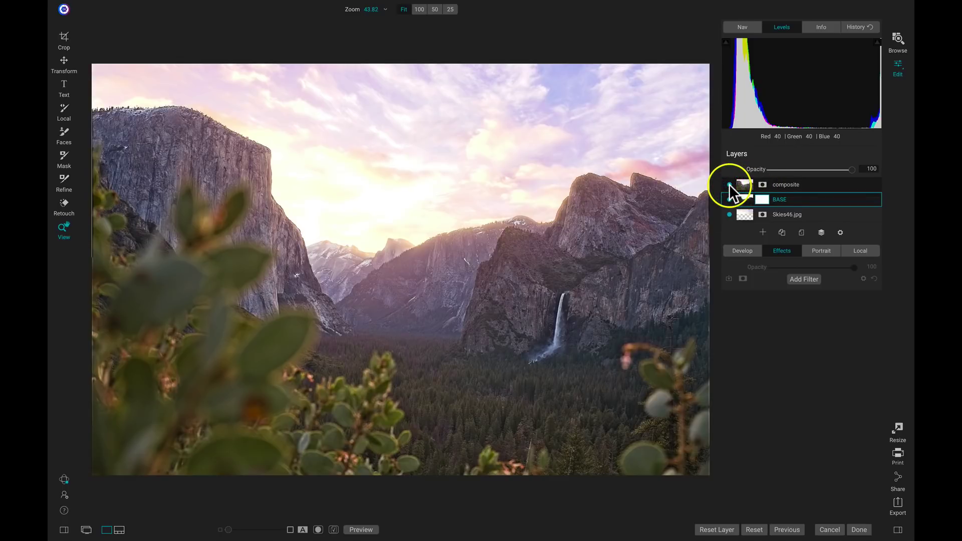
pyautogui.click(729, 185)
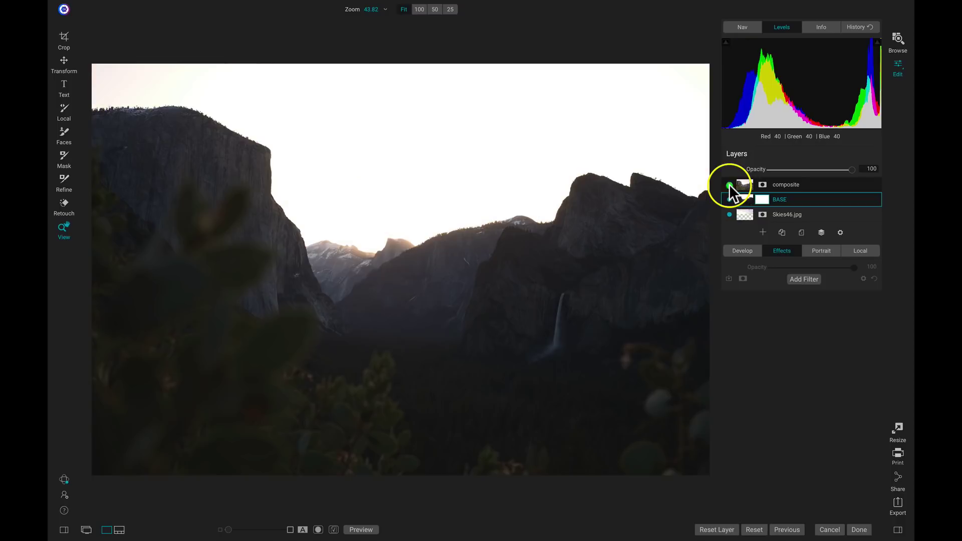
pyautogui.click(730, 184)
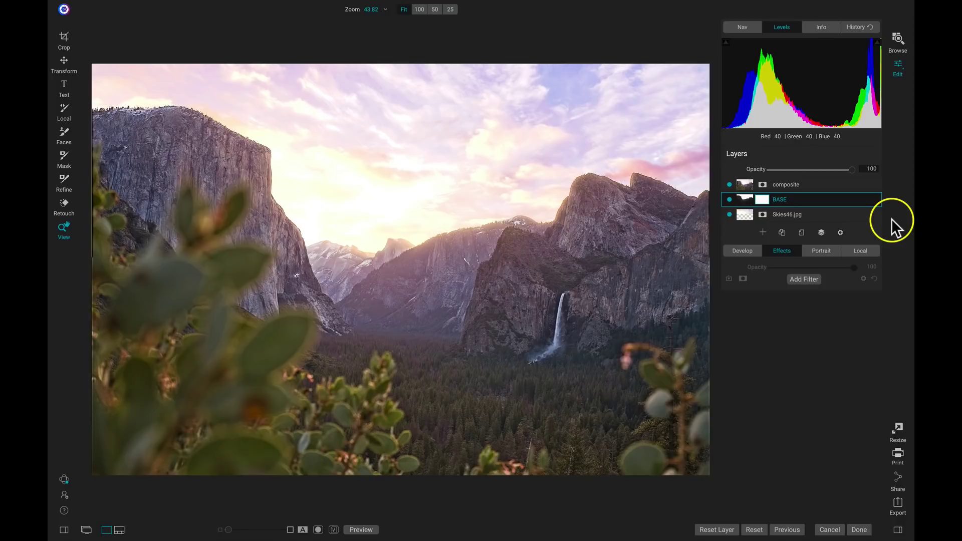
# Select the composite layer's HDR Look mask and set the brush to Paint Out at a smaller size
pyautogui.click(798, 184)
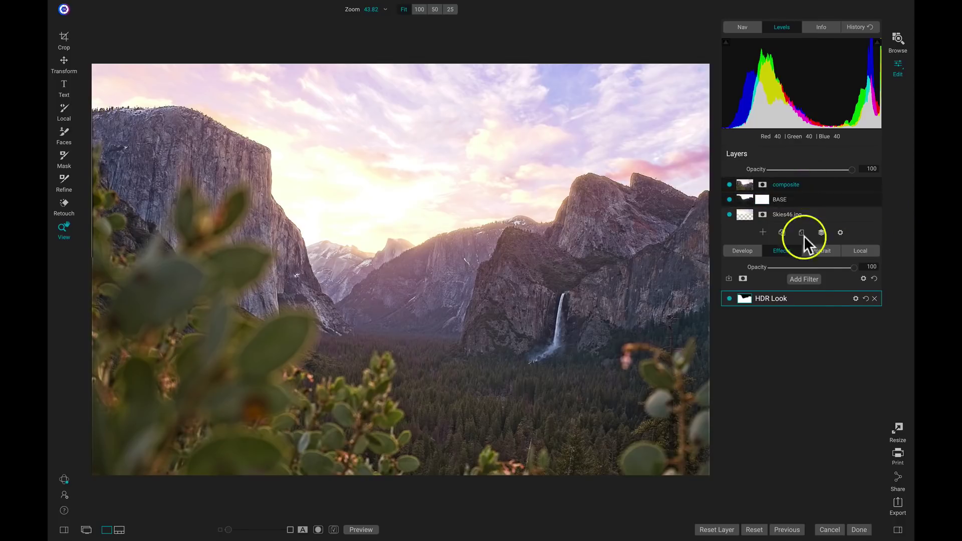
pyautogui.click(819, 297)
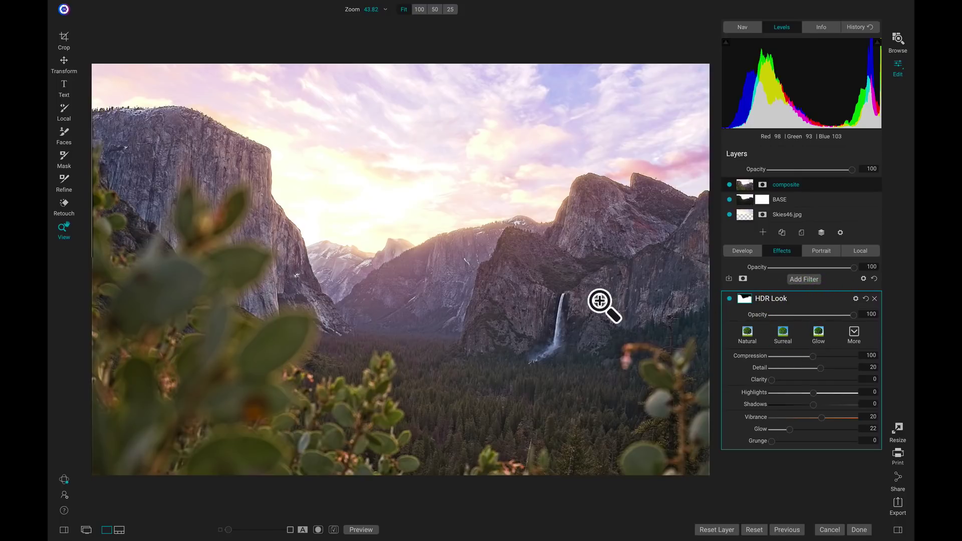
pyautogui.press('b')
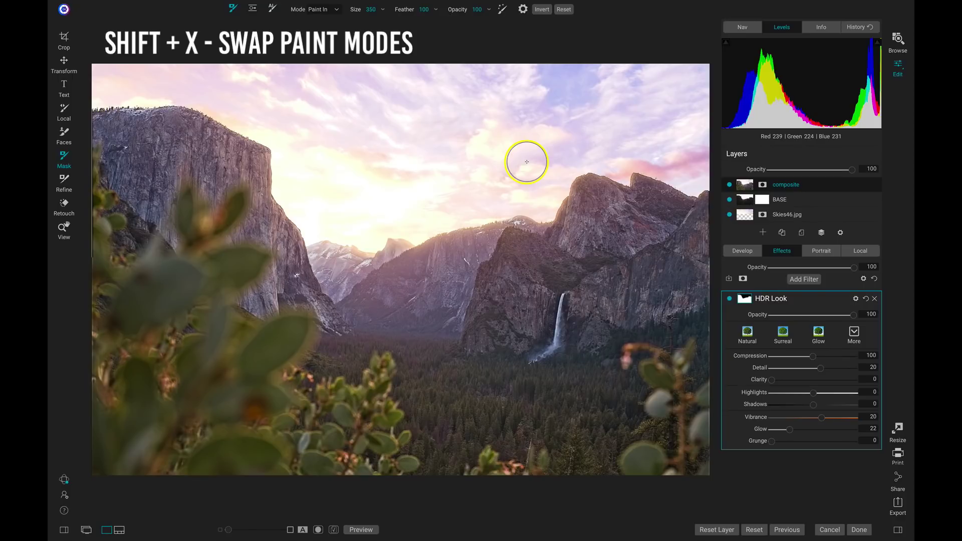
pyautogui.press('[')
pyautogui.press('[')
pyautogui.press('[')
pyautogui.press('[')
pyautogui.press('[')
pyautogui.press('[')
pyautogui.press('[')
pyautogui.press('[')
pyautogui.press('[')
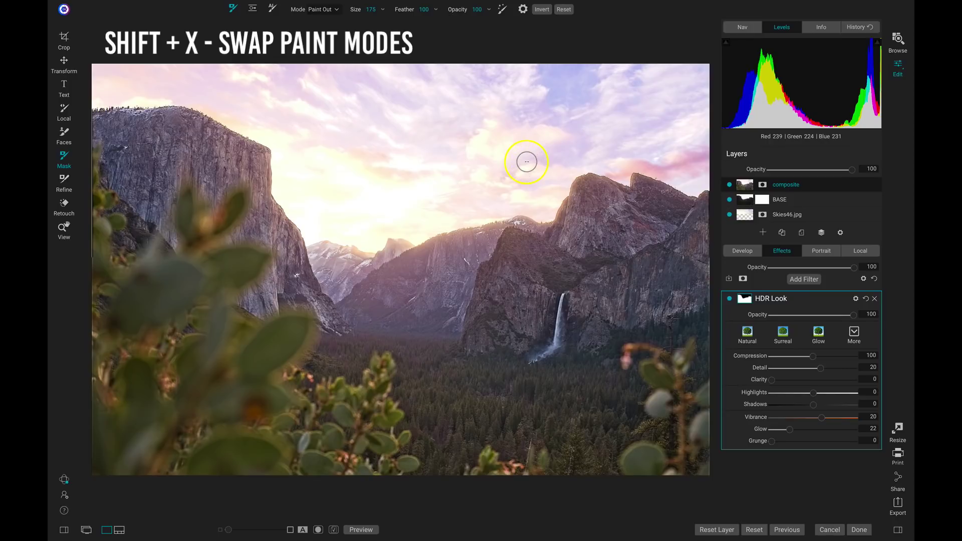